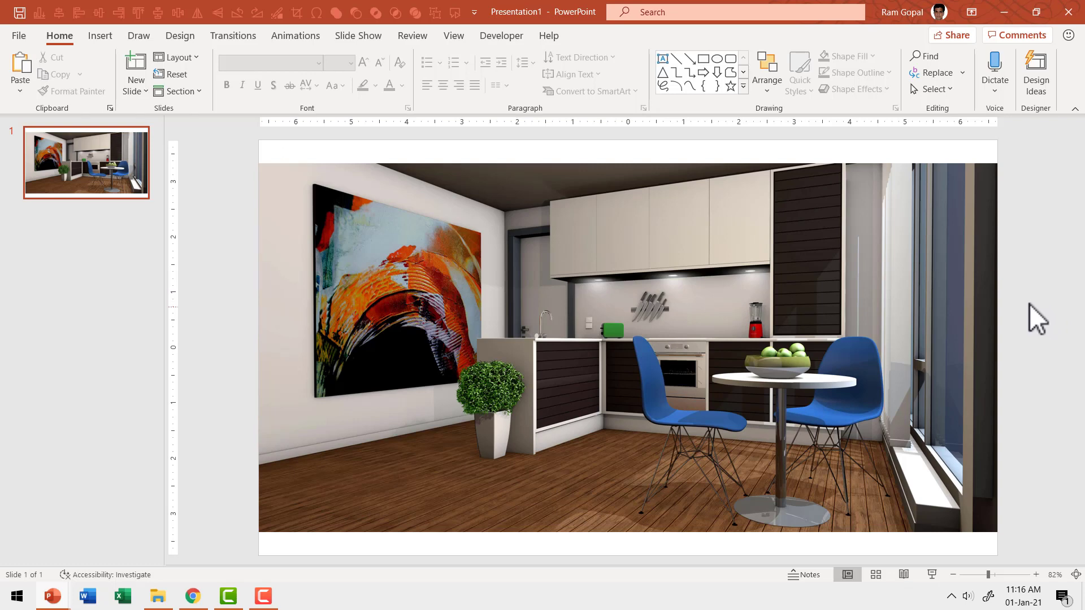
- Select the kitchen photo on the slide, then switch to its Pixabay source page in Chrome
left_click(606, 283)
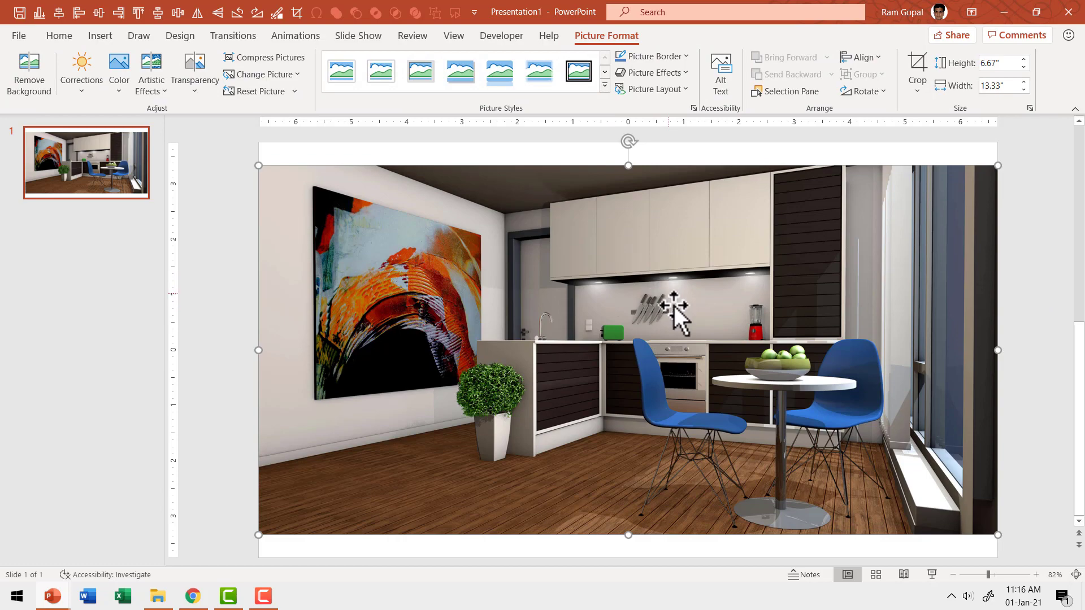
left_click(198, 598)
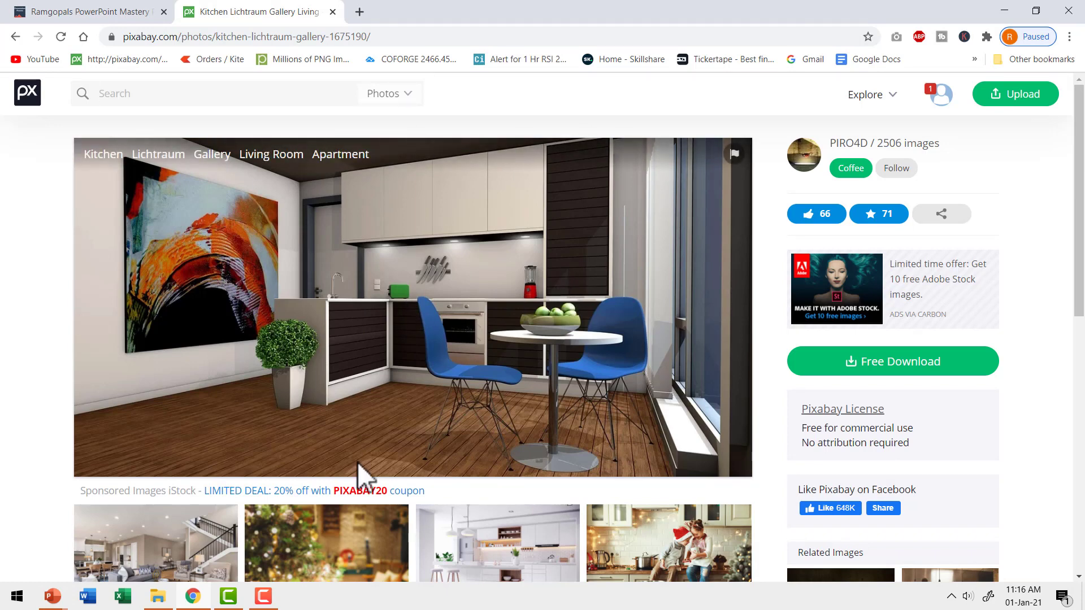
- Return from the Pixabay page to the Presentation1 window
mouse_move(59, 602)
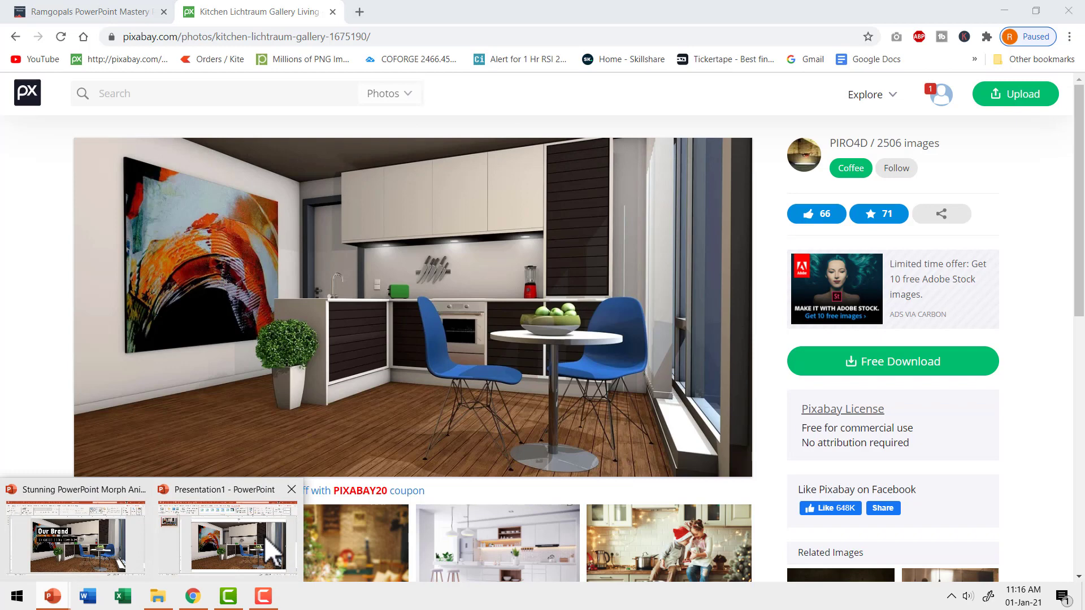
left_click(257, 546)
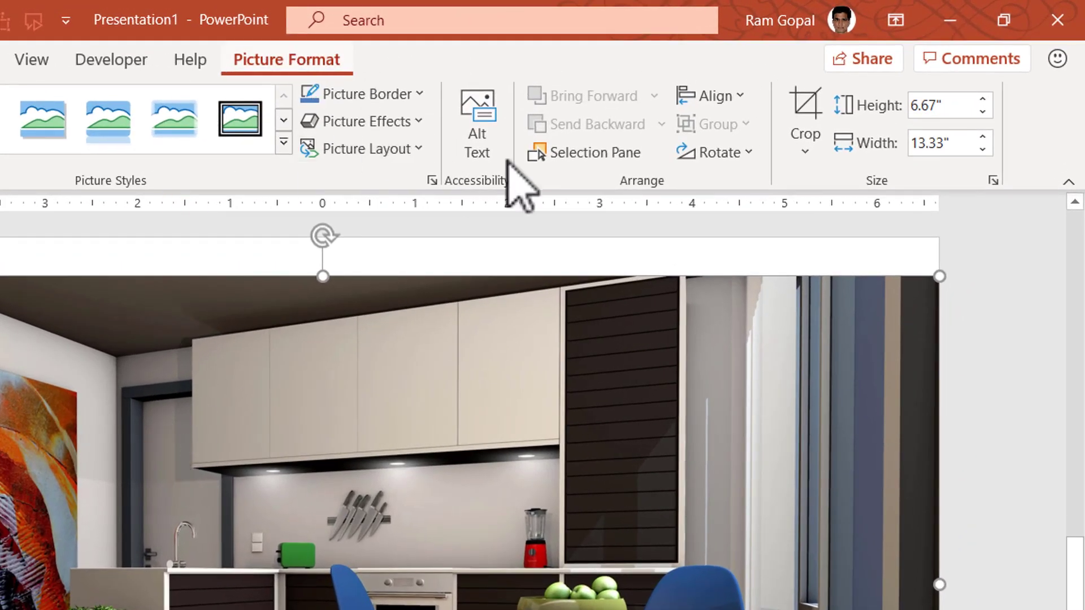
- Crop the kitchen photo to a 16:9 aspect ratio and drag it larger to cover the slide
left_click(805, 151)
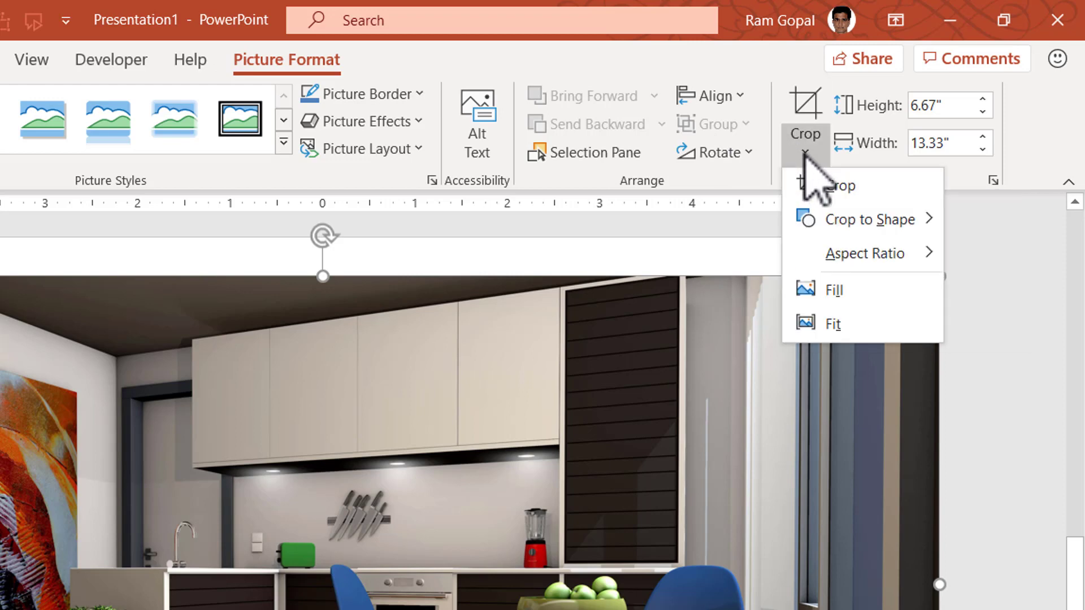
mouse_move(865, 254)
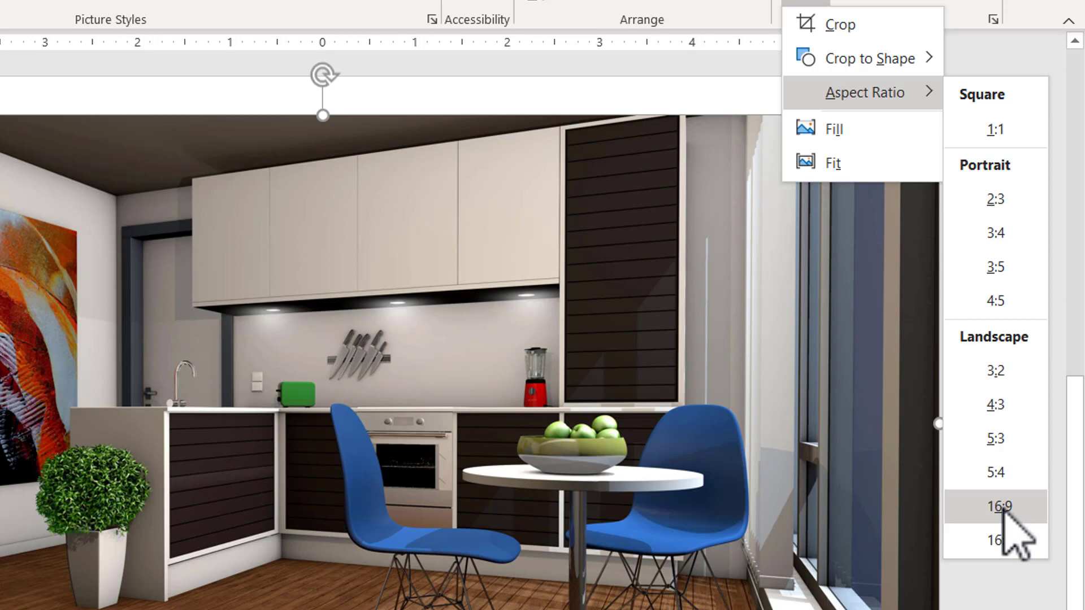
left_click(1000, 507)
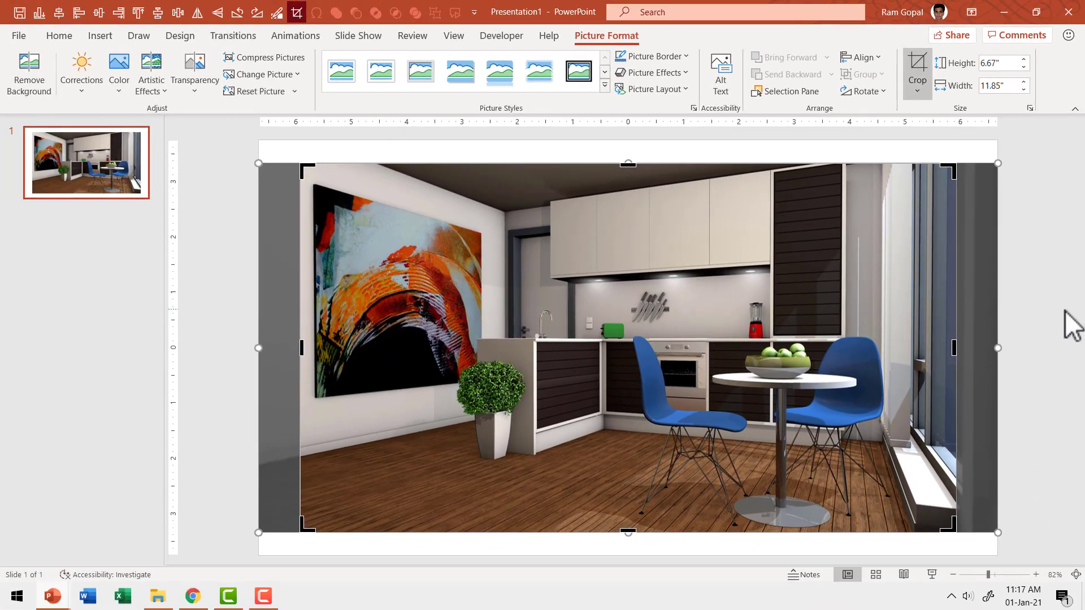
left_click(1015, 303)
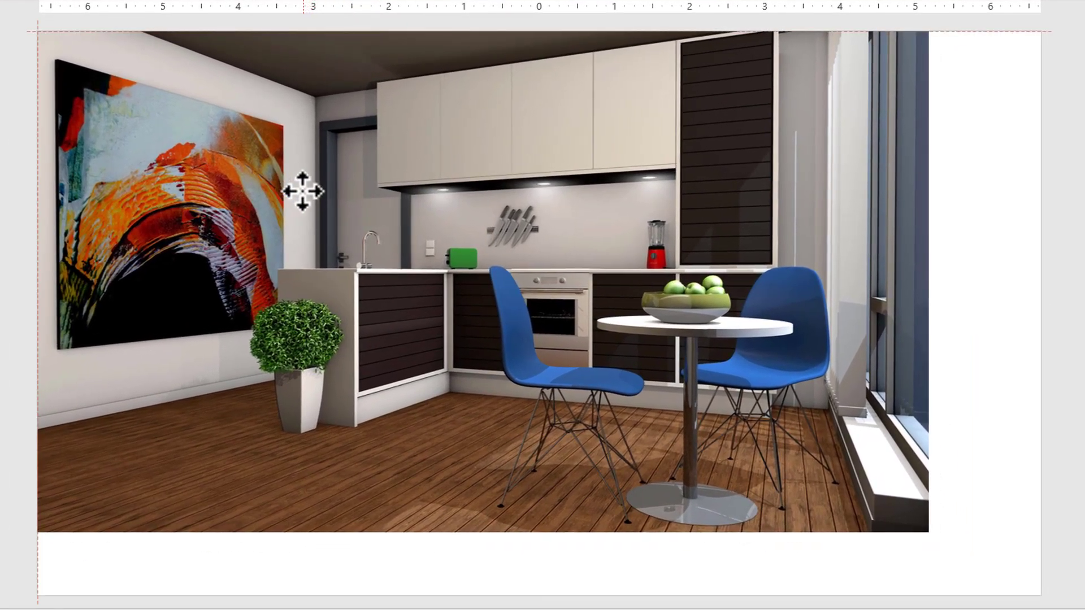
left_click(325, 227)
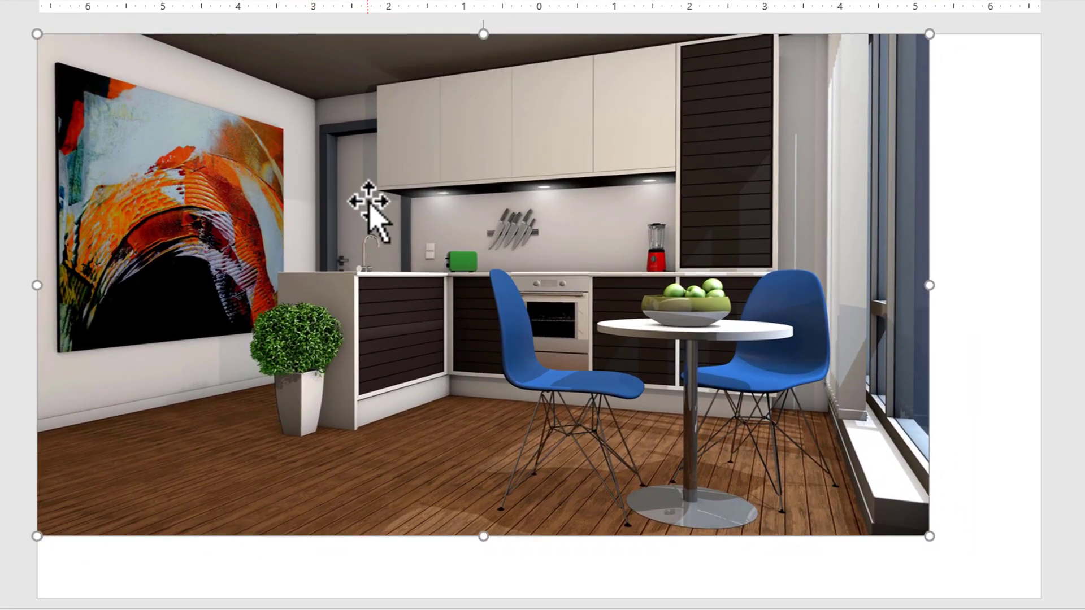
left_click_drag(930, 536, 1015, 597)
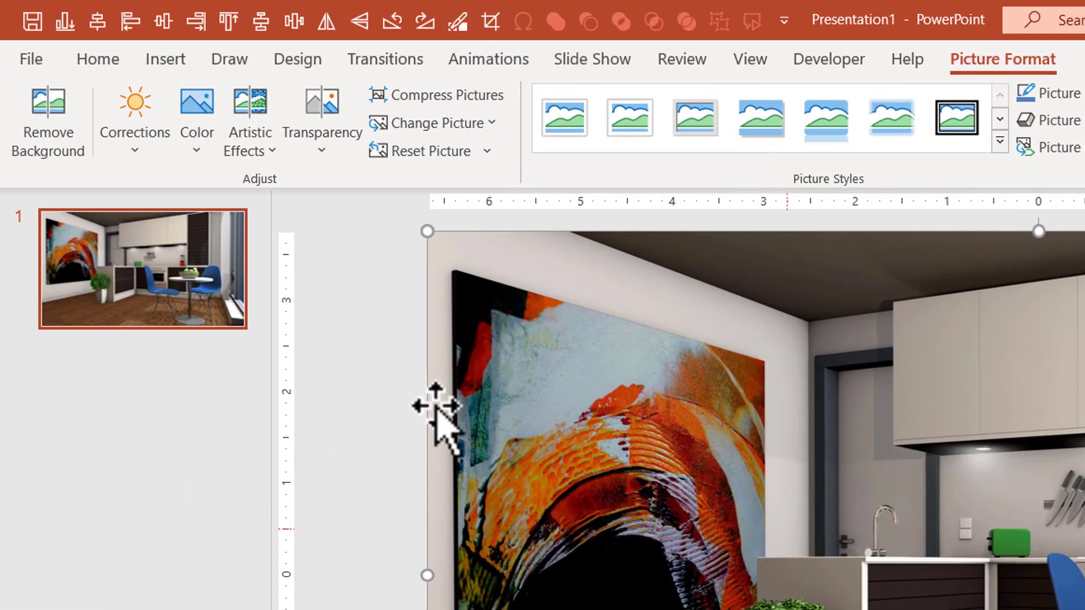
- Duplicate slide 1 as slide 2 and select the kitchen photo on the new slide
right_click(132, 309)
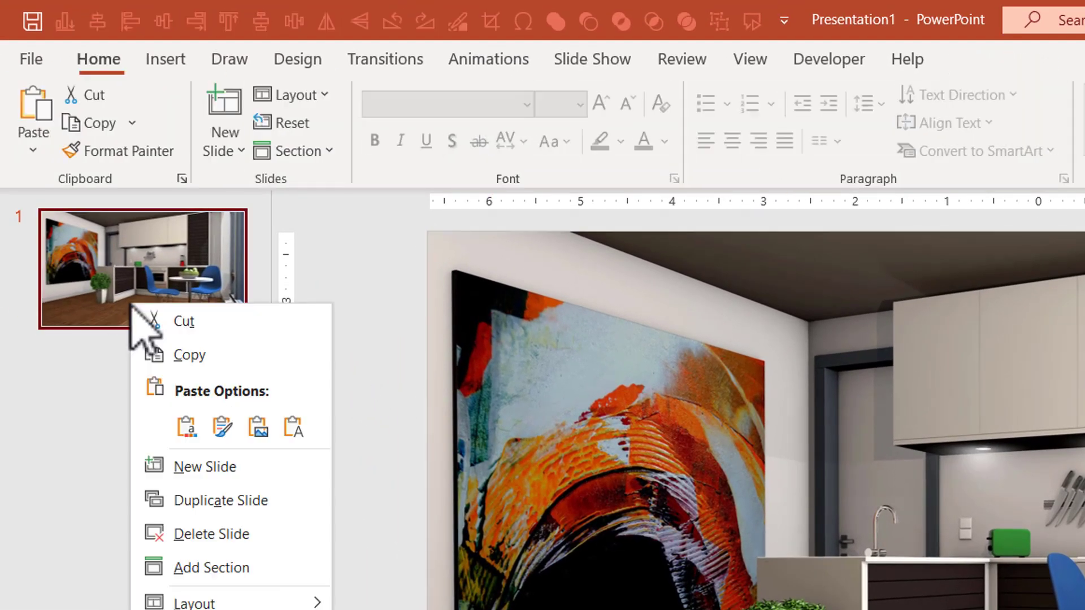
left_click(214, 499)
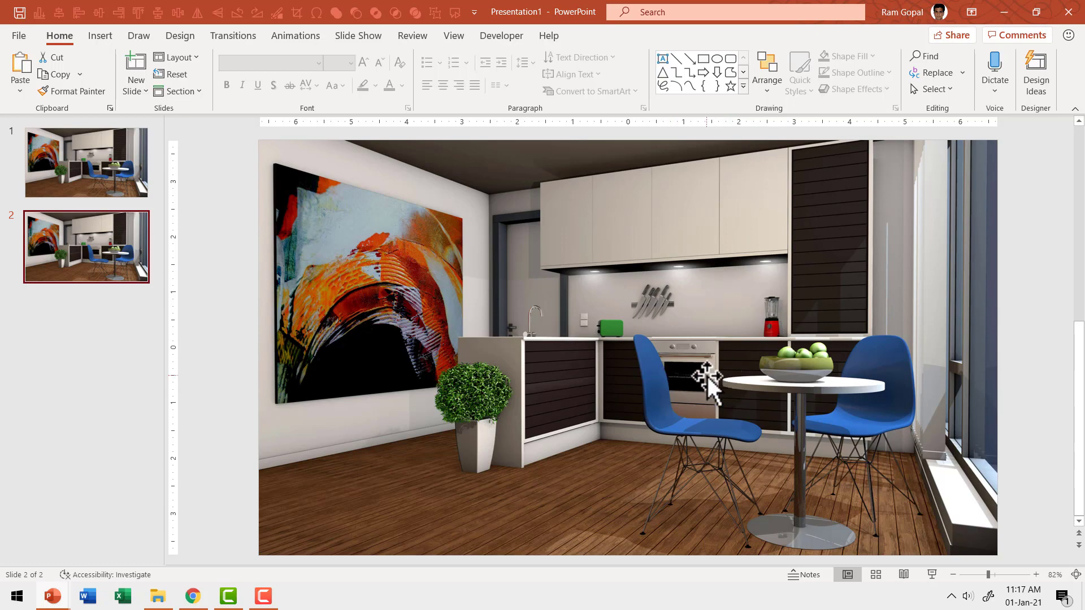
left_click(422, 295)
left_click(607, 310)
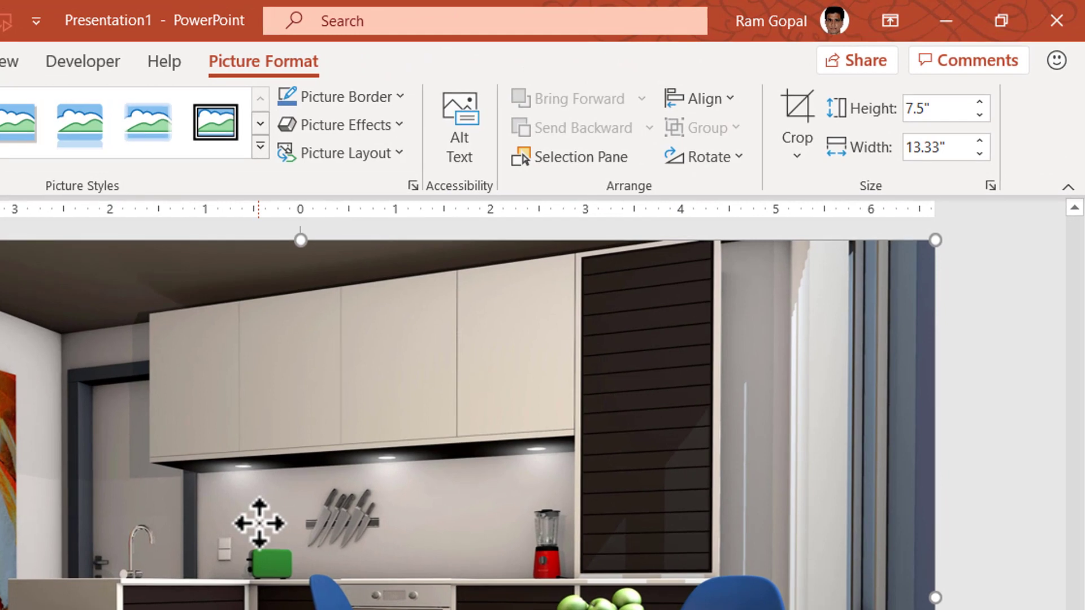
- Crop slide 2's photo to a 1:1 square, then crop it to an Oval, making a 7.5" circle
left_click(797, 156)
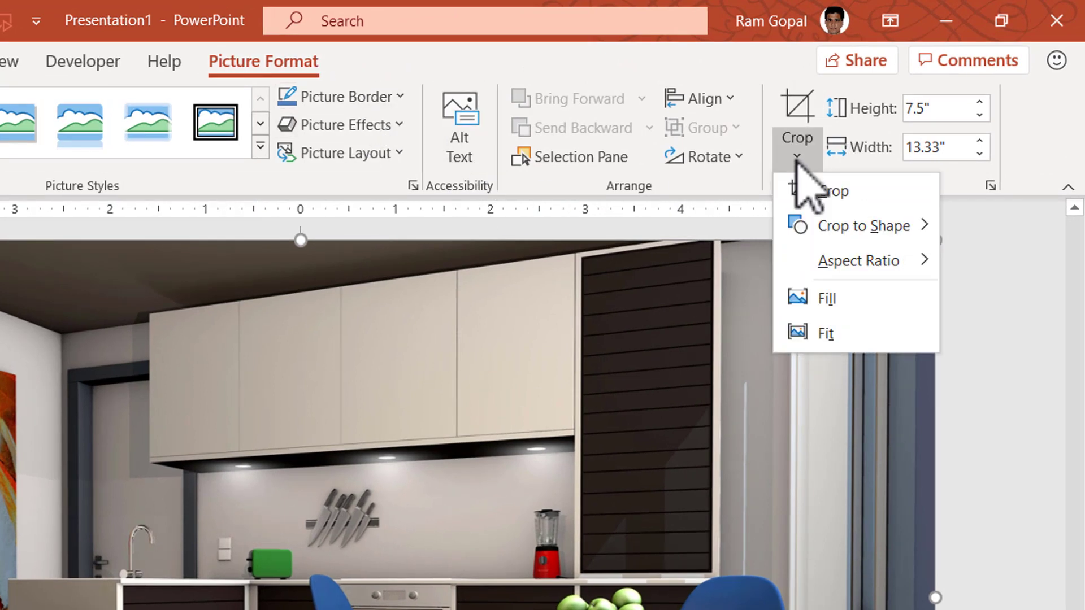
mouse_move(854, 264)
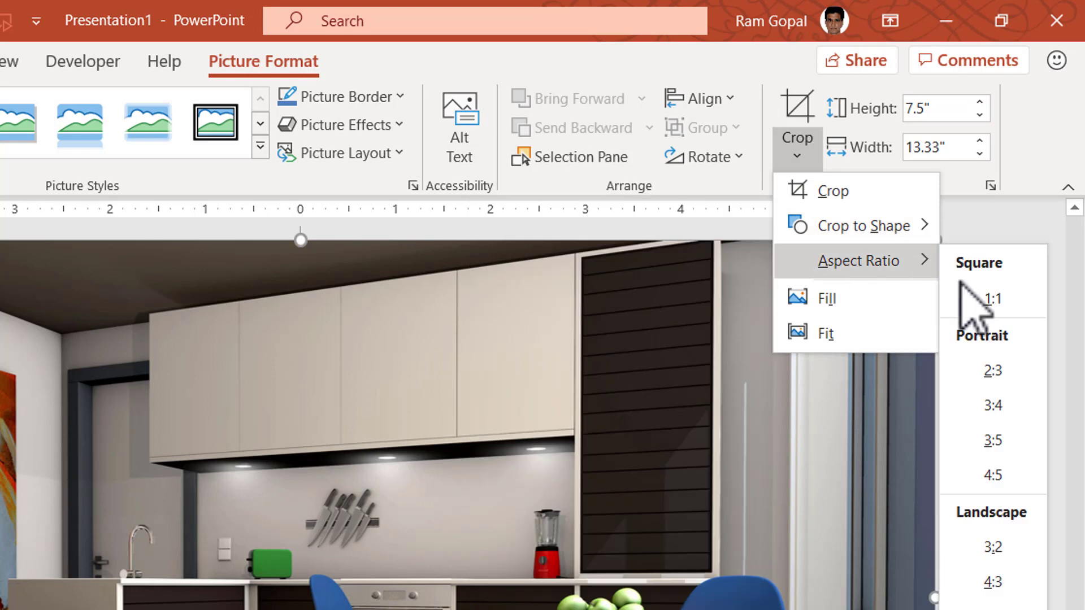
left_click(984, 298)
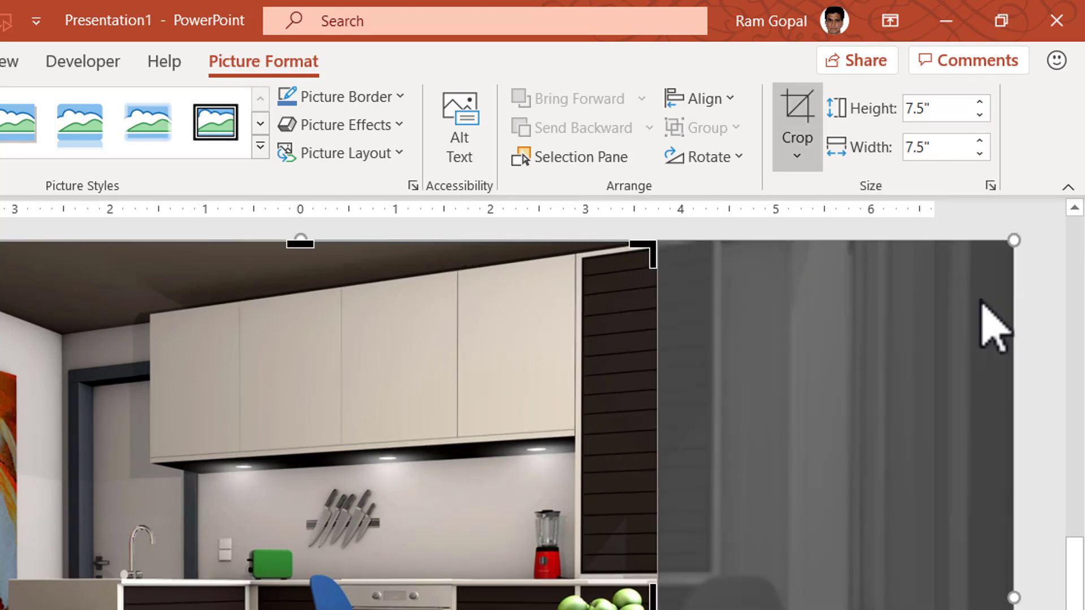
left_click(805, 161)
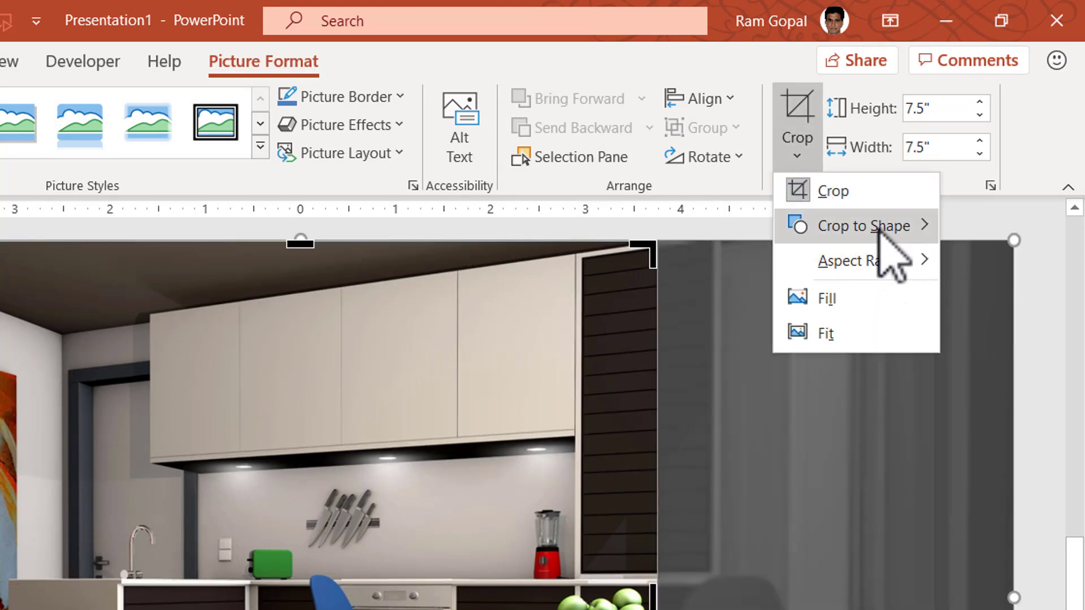
mouse_move(880, 227)
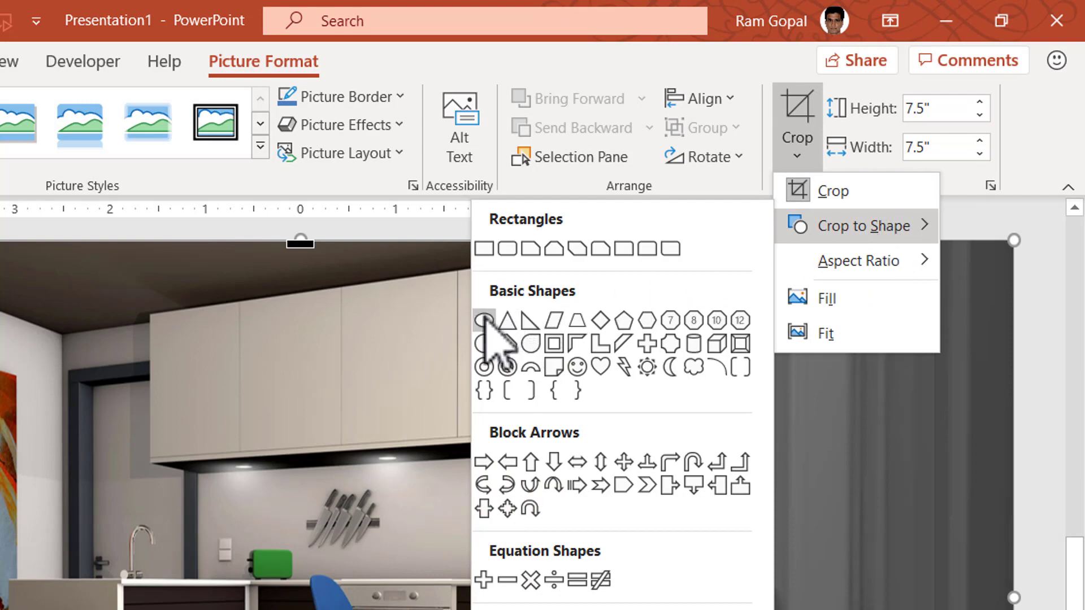
left_click(486, 320)
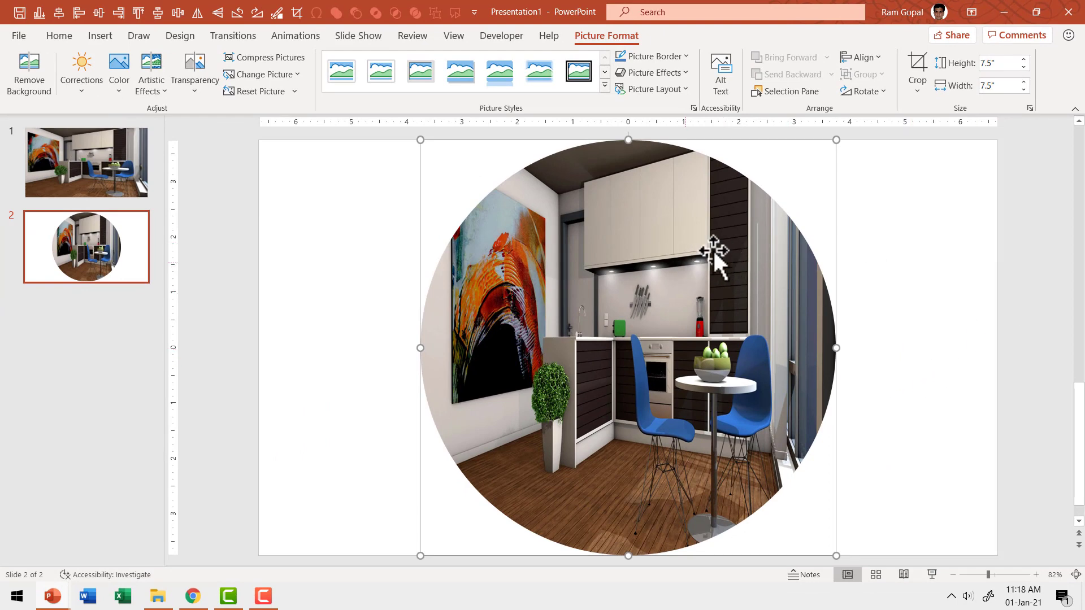
- Resize and reposition the circular crop to a 2.51" circle showing only the orange wall painting
left_click(922, 64)
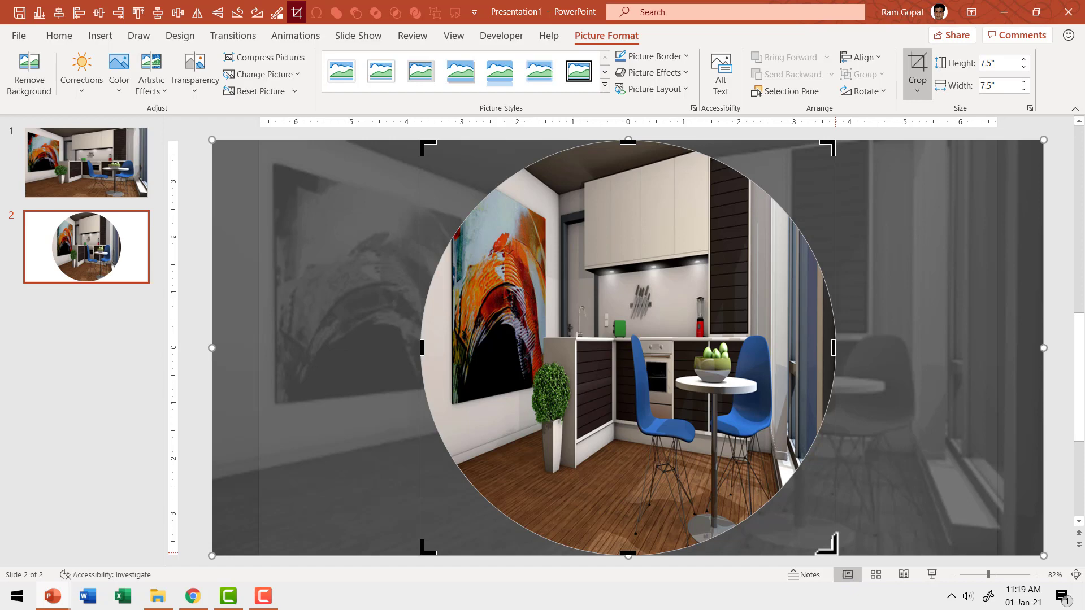
left_click_drag(827, 543, 594, 327)
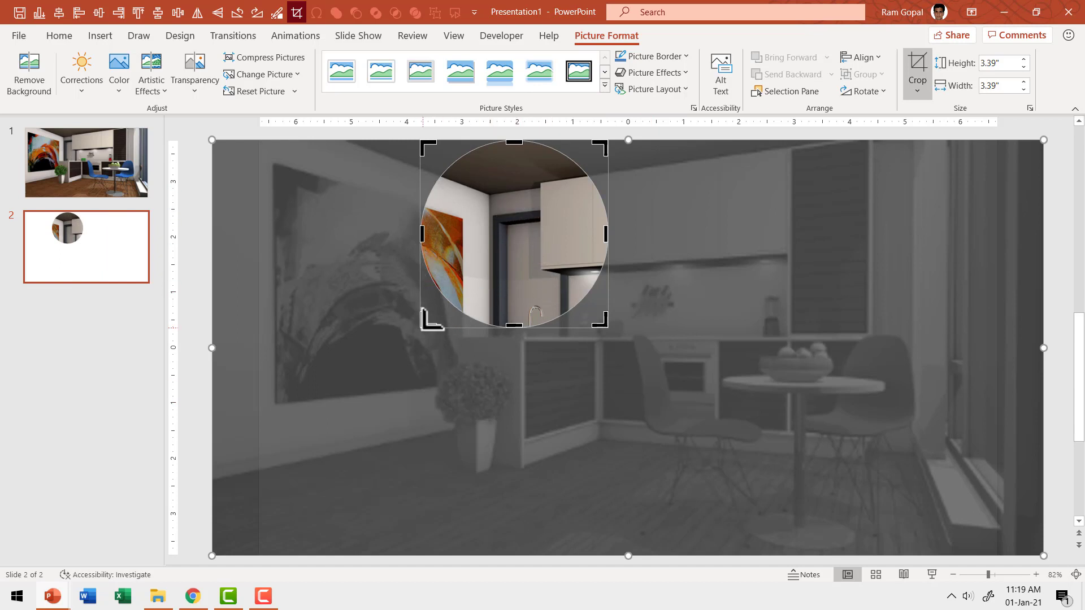
left_click_drag(427, 325, 266, 402)
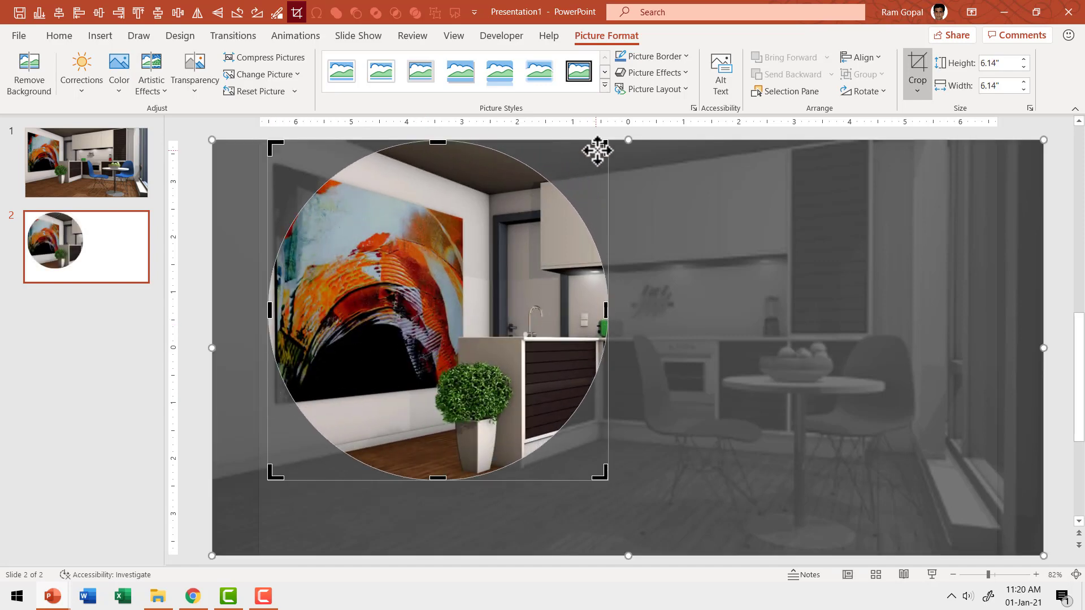
left_click_drag(596, 155, 405, 303)
left_click(473, 262)
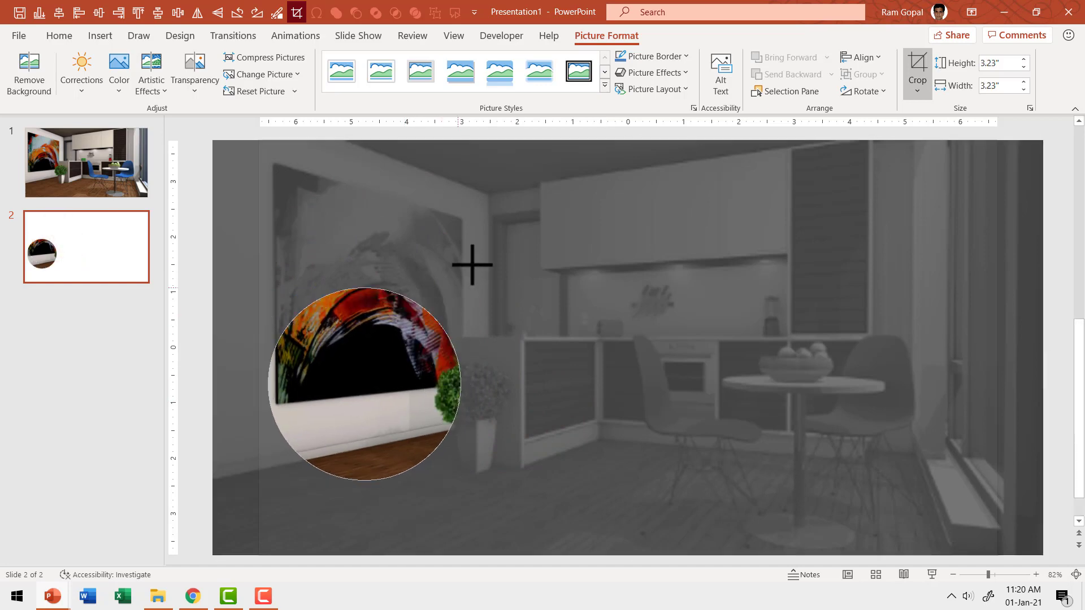
left_click_drag(511, 469, 419, 384)
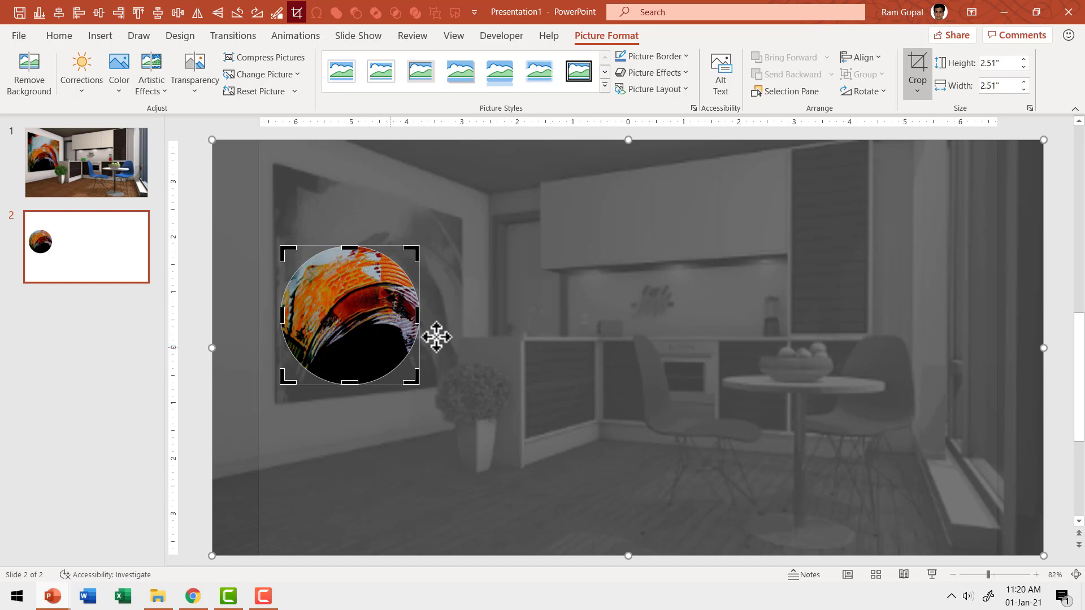
left_click(1055, 226)
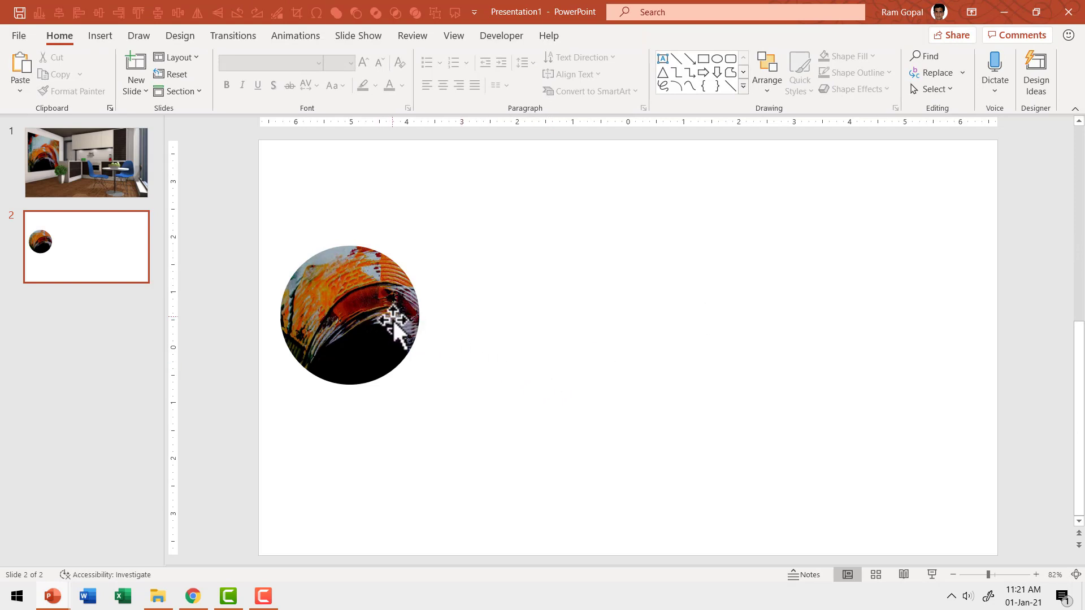
- Add a text box reading 'The painting' beside the circle
left_click(663, 59)
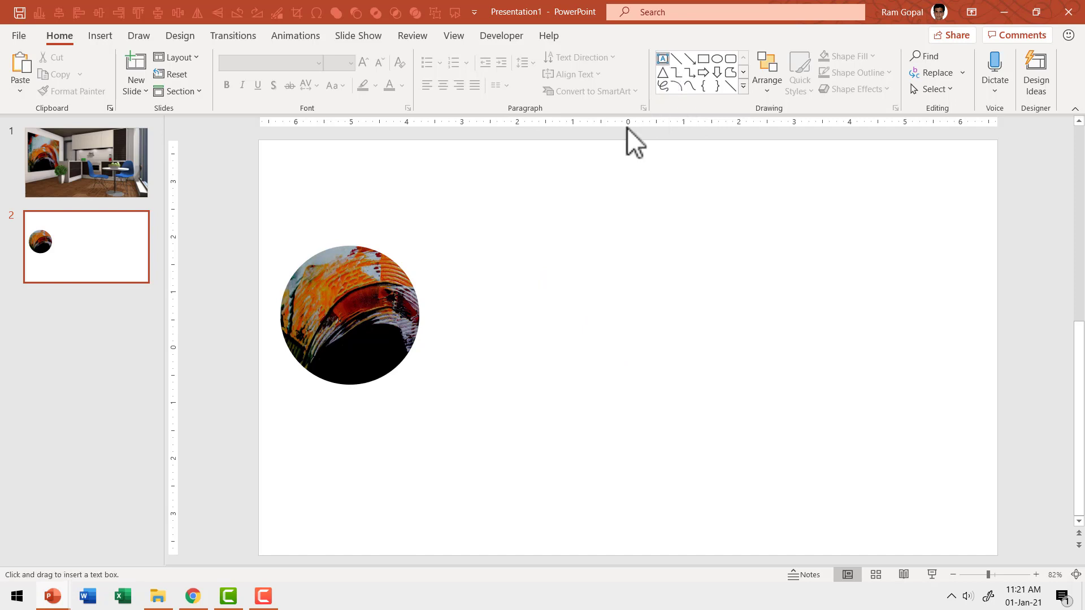
left_click(453, 273)
type("The painting")
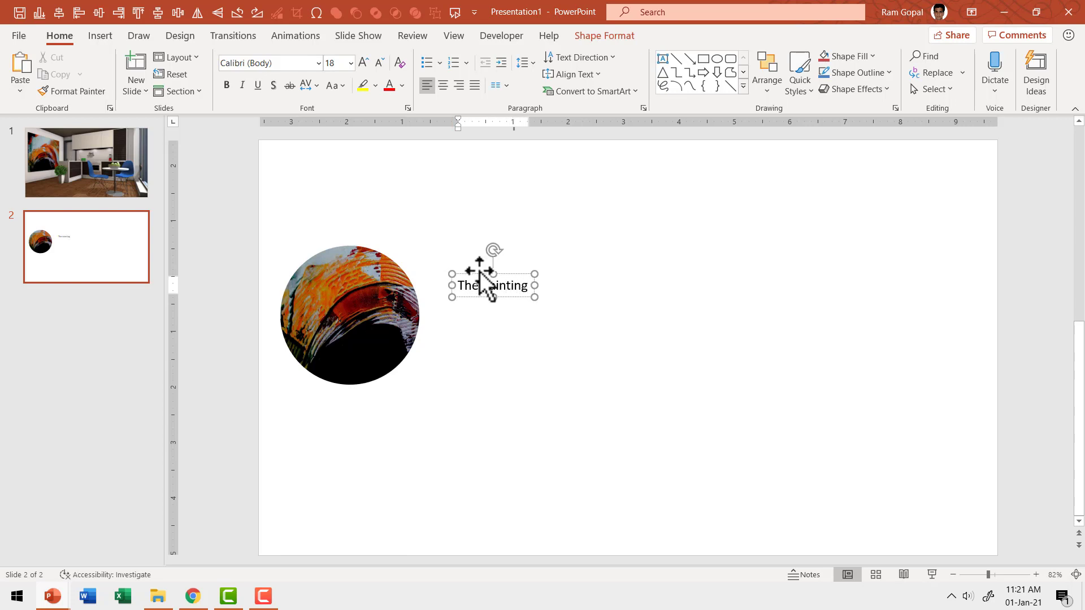
- Format the title as 72-pt Tw Cen MT Condensed Extra Bold and move it above the circle, top-left
left_click(480, 272)
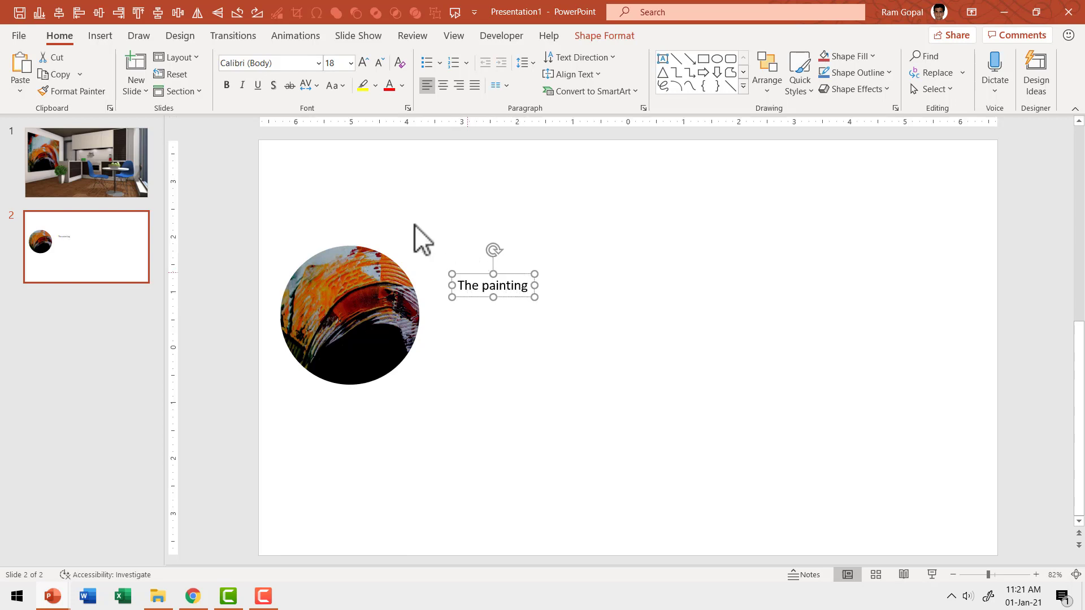
left_click(351, 62)
left_click(337, 421)
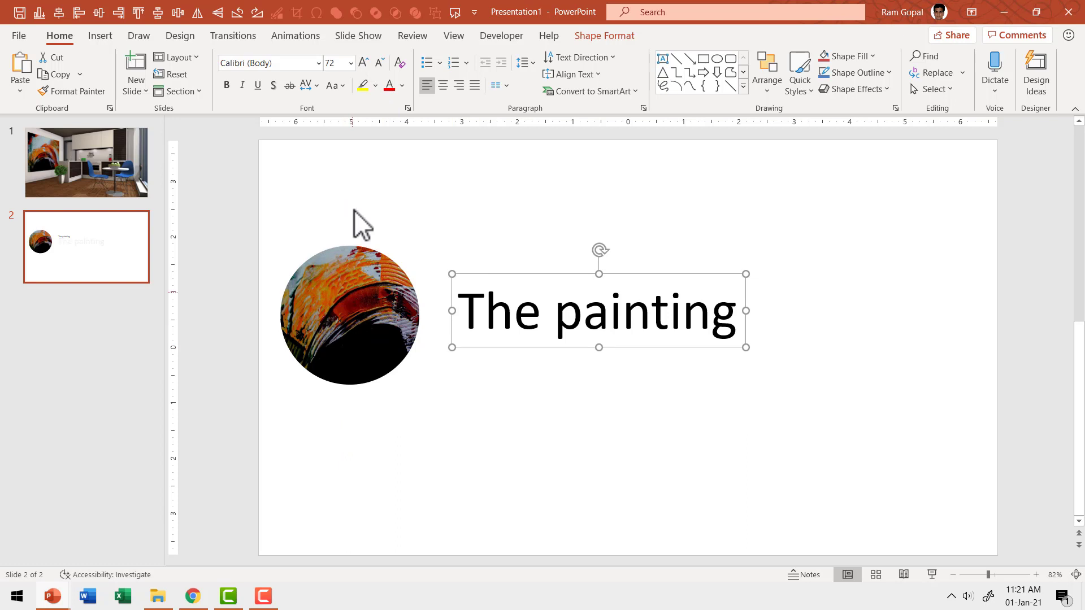
left_click(318, 63)
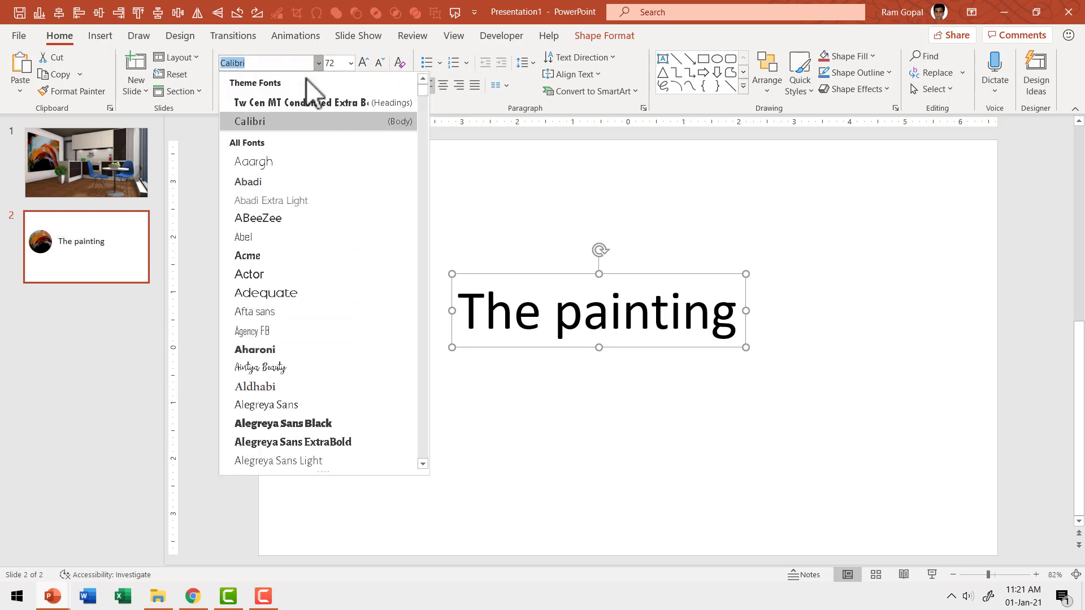
left_click(280, 99)
mouse_move(567, 273)
left_mouse_down()
mouse_move(453, 186)
mouse_move(399, 169)
left_mouse_up()
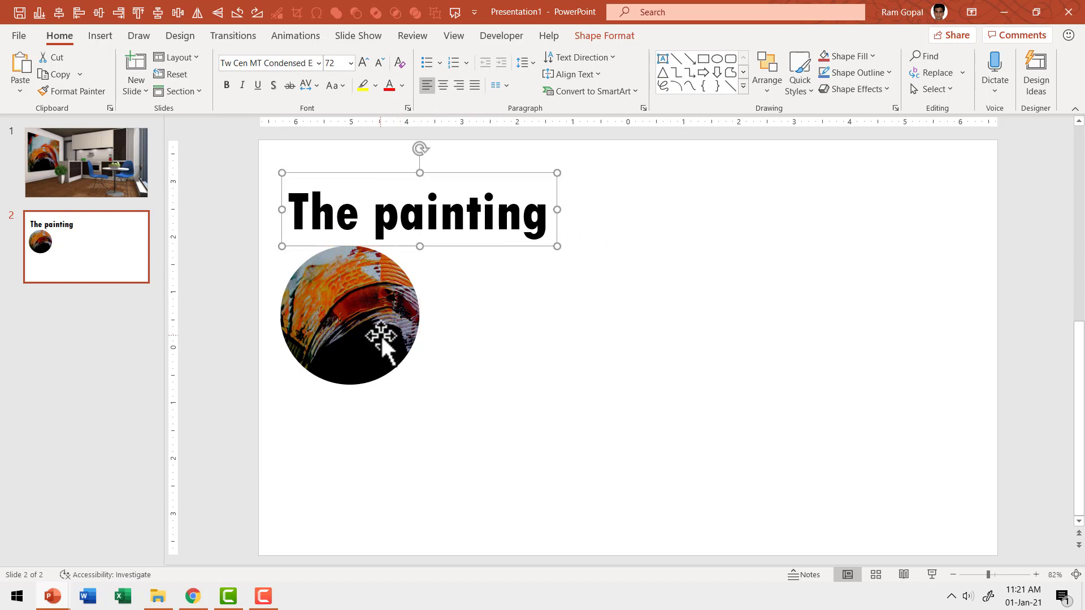
right_click(104, 256)
- Duplicate slide 2 as slide 3 and select its circle picture for cropping
left_click(159, 376)
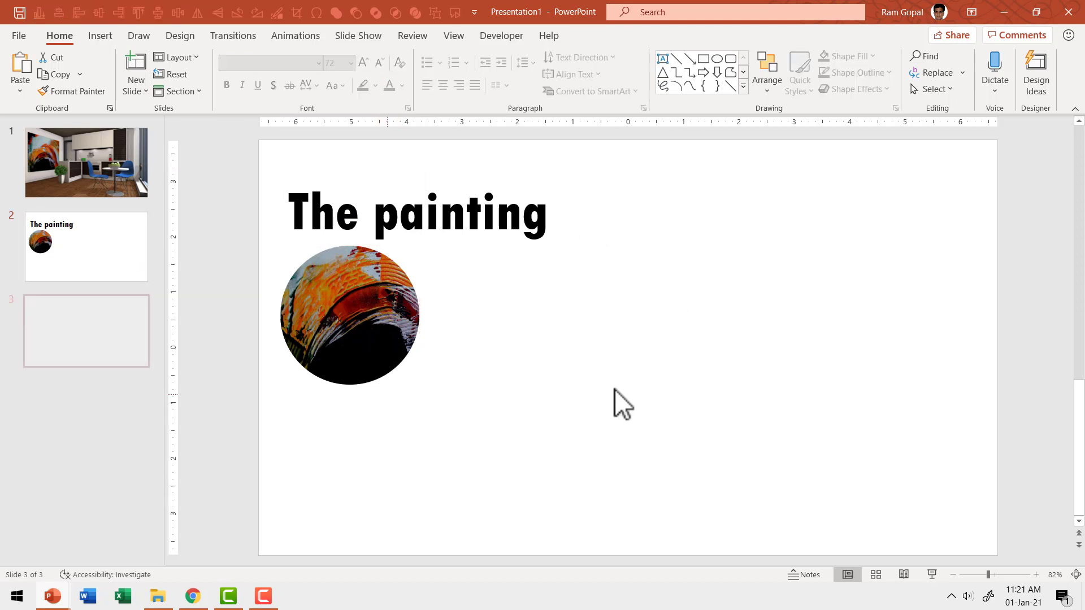
left_click(534, 406)
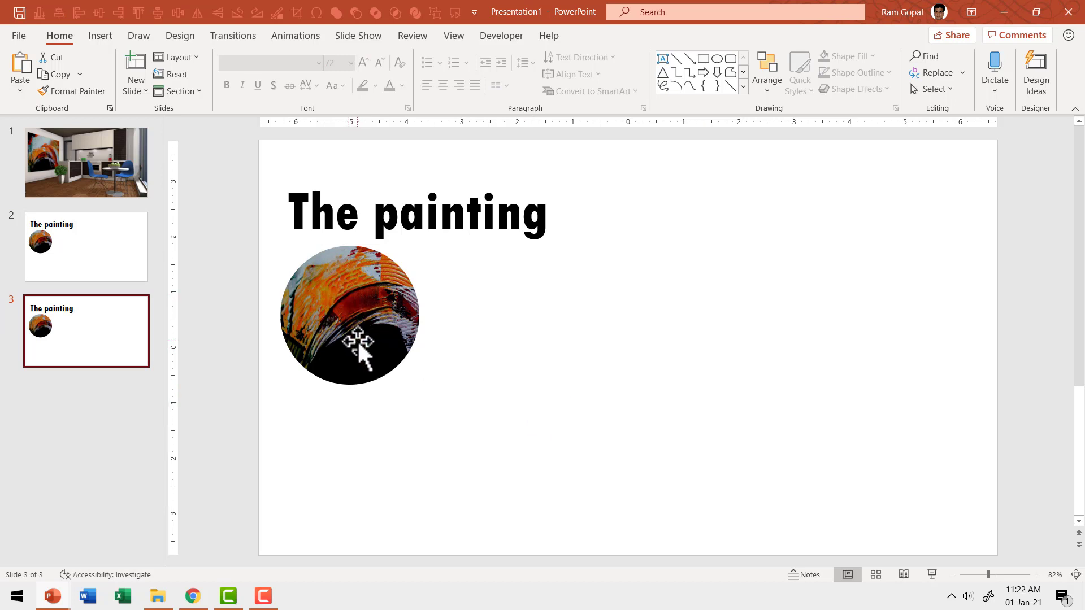
left_click(373, 293)
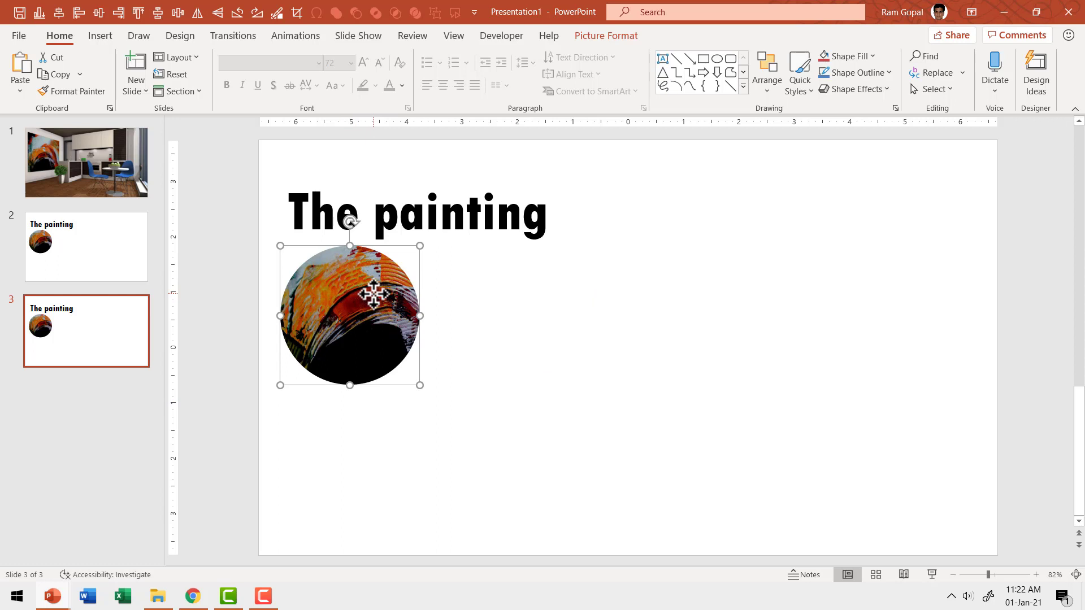
left_click(610, 38)
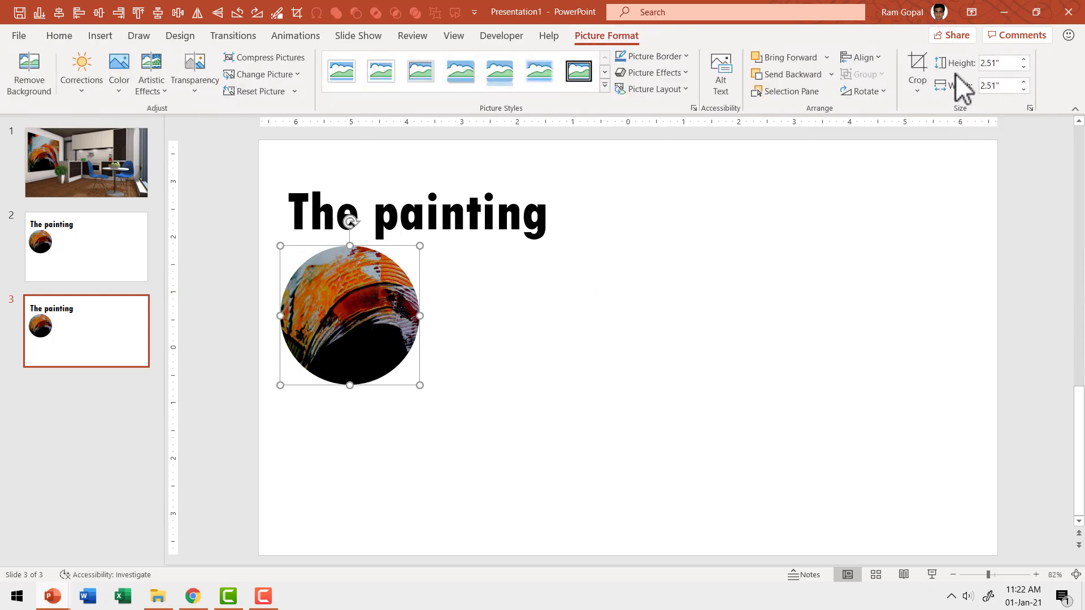
left_click(918, 64)
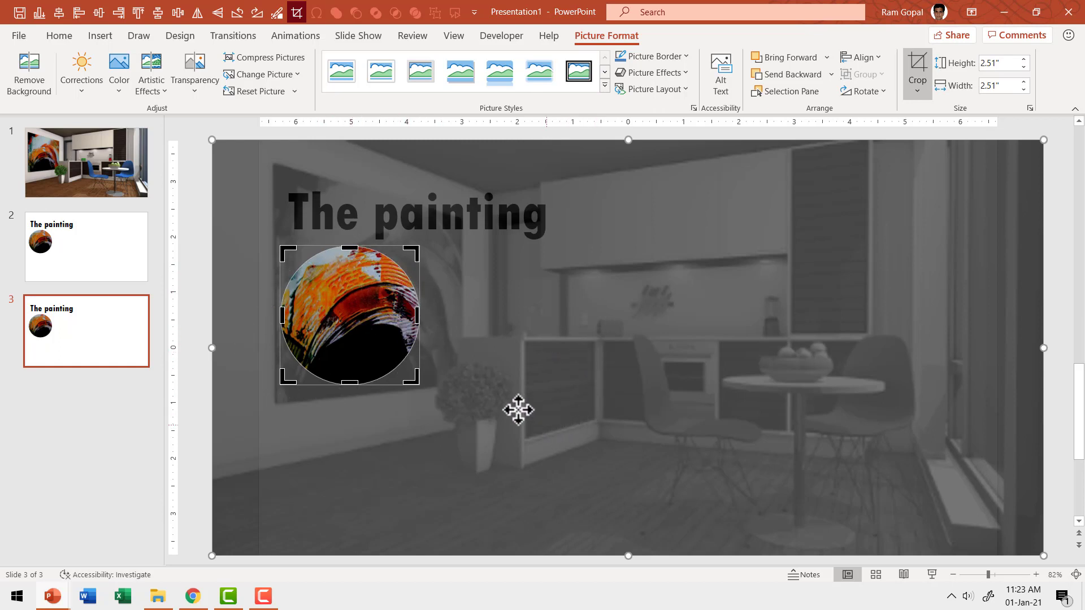
- Re-frame the circular crop to 2.97" so it shows the potted plant
left_click(435, 391)
left_click_drag(435, 391, 547, 504)
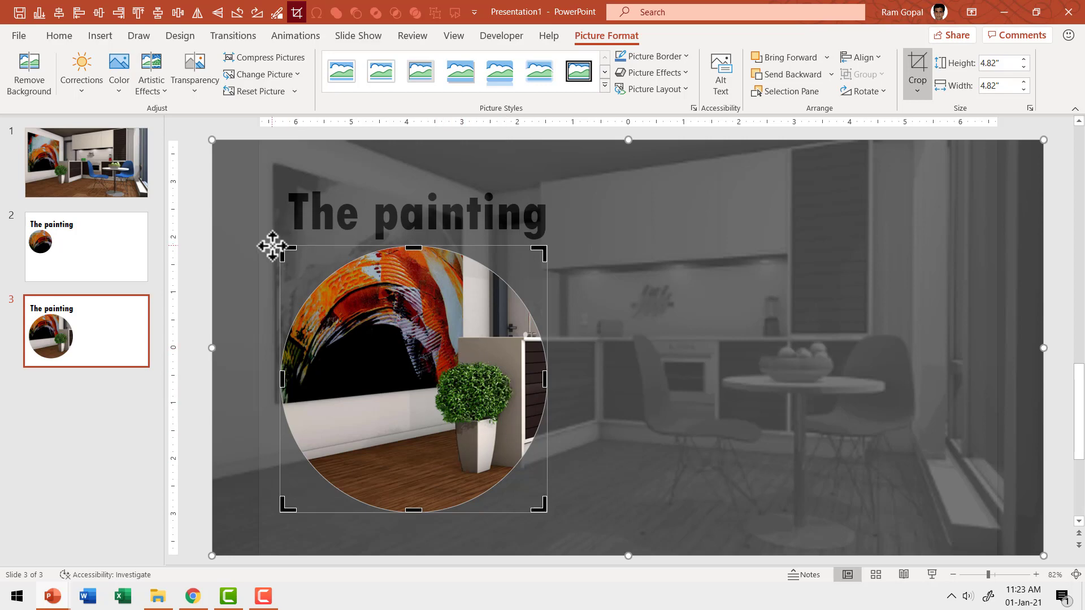
left_click_drag(281, 248, 415, 348)
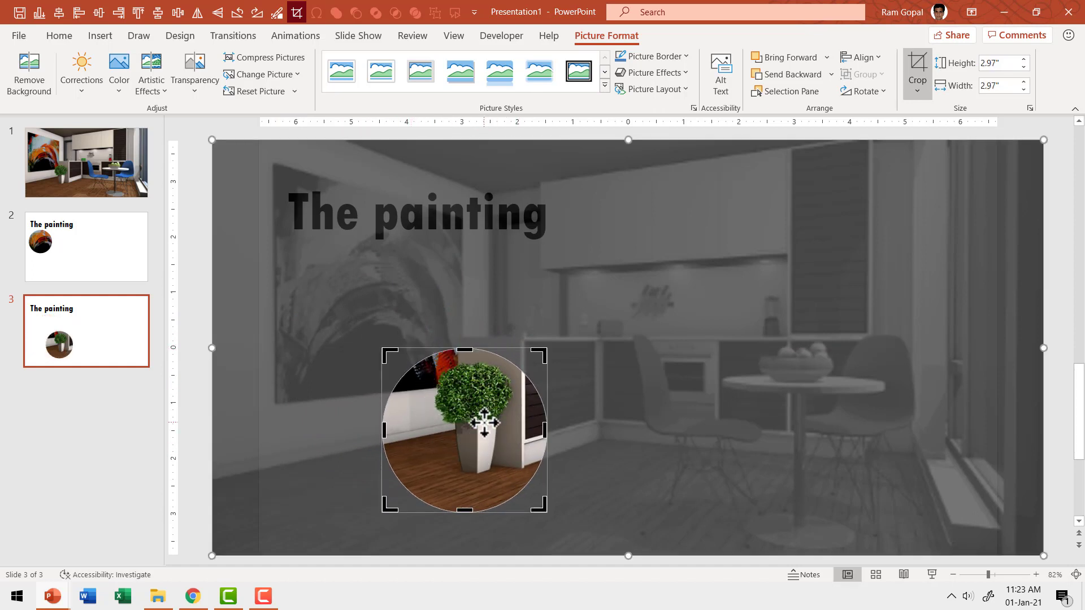
left_click(1065, 278)
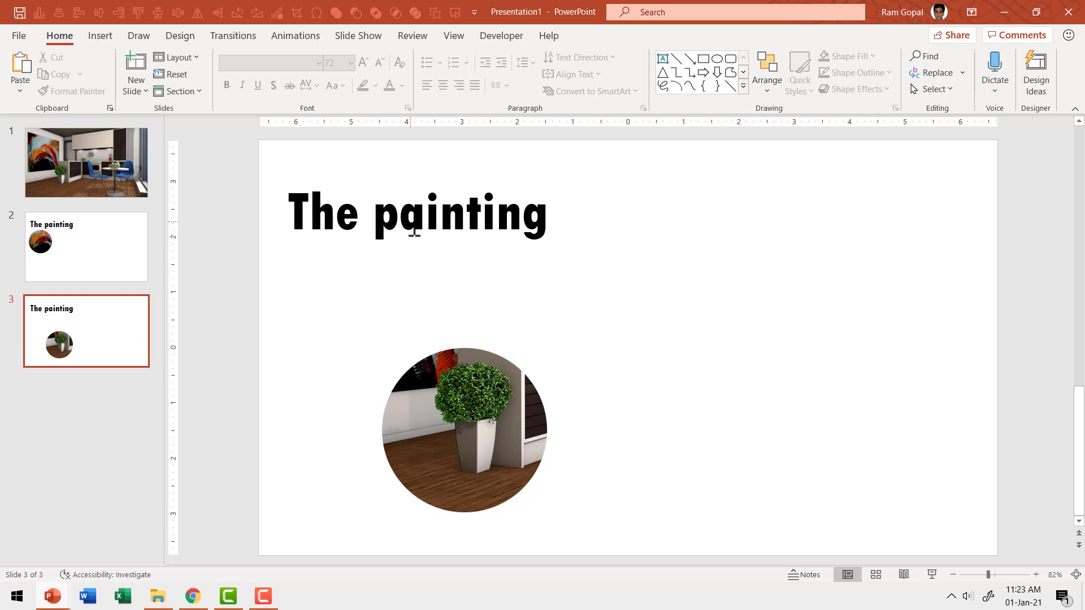
- Move the title beside the plant circle and change its text to 'The plant'
left_click(479, 175)
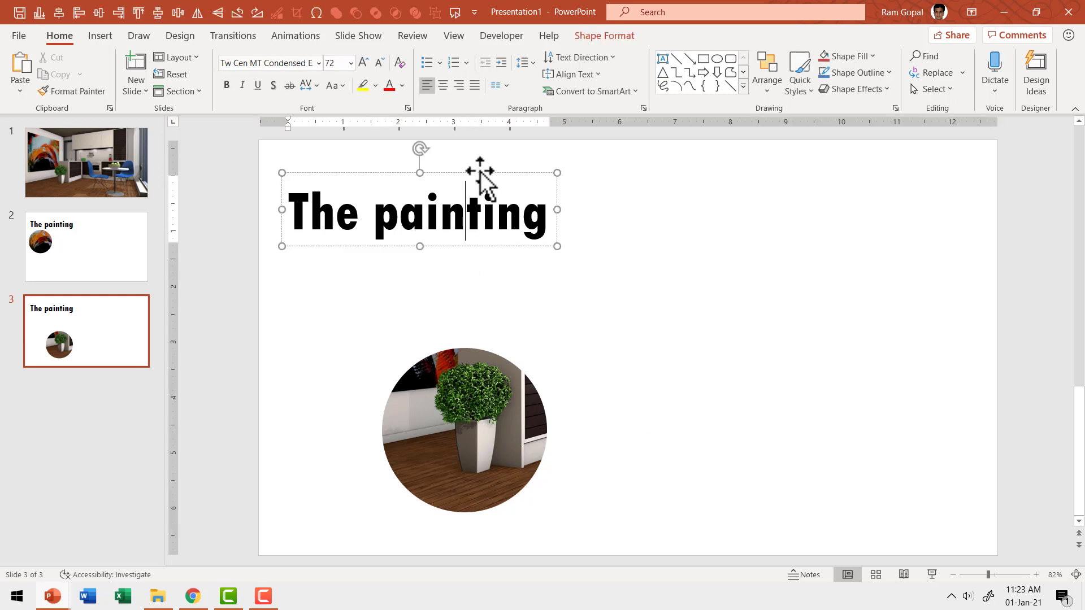
left_click_drag(482, 184, 757, 398)
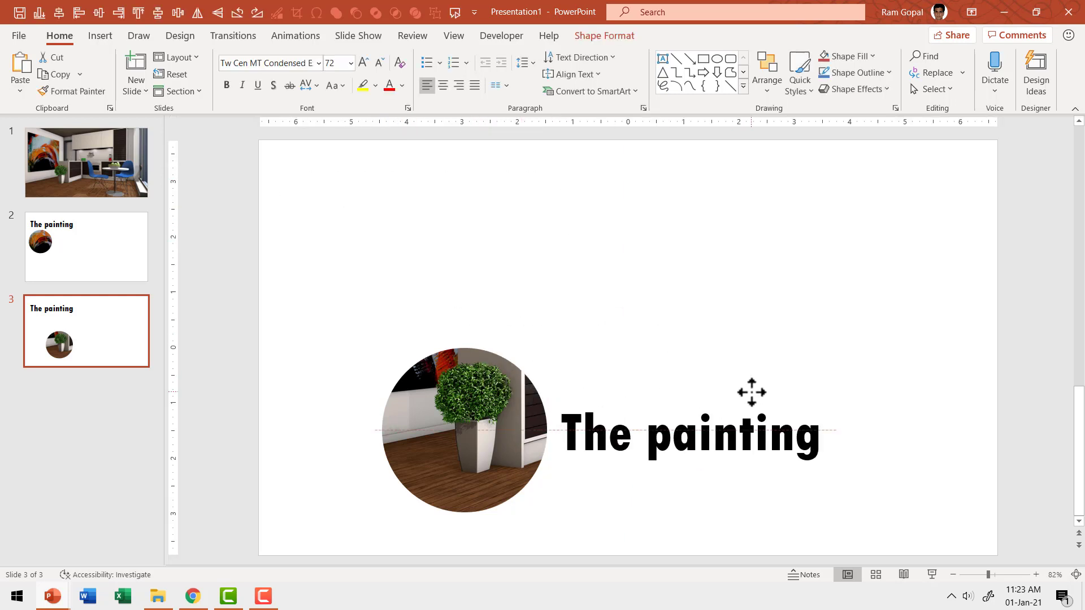
key("Escape")
double_click(656, 424)
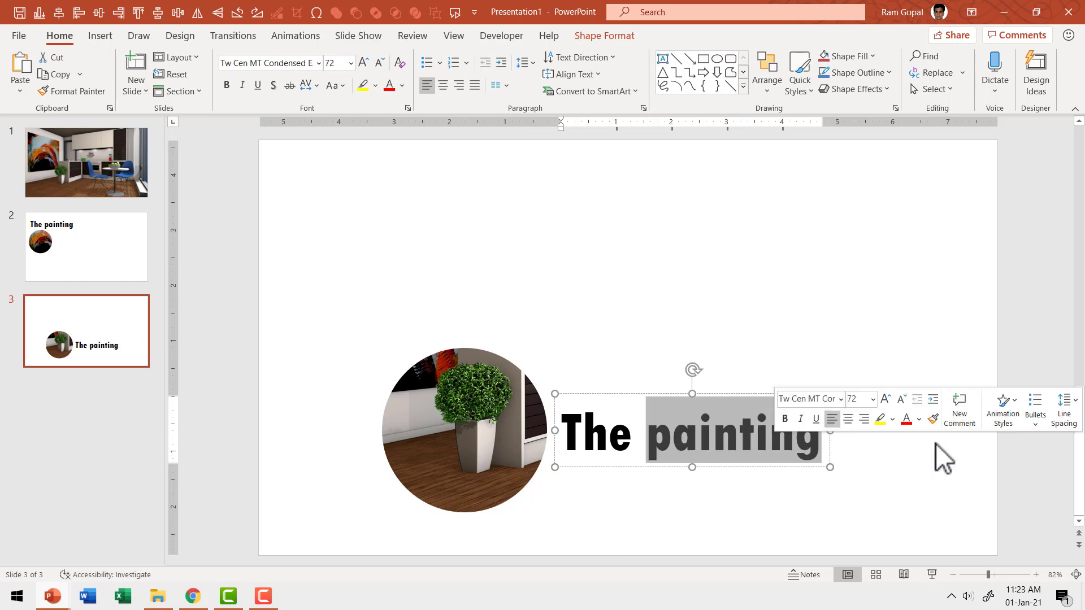
type("plant")
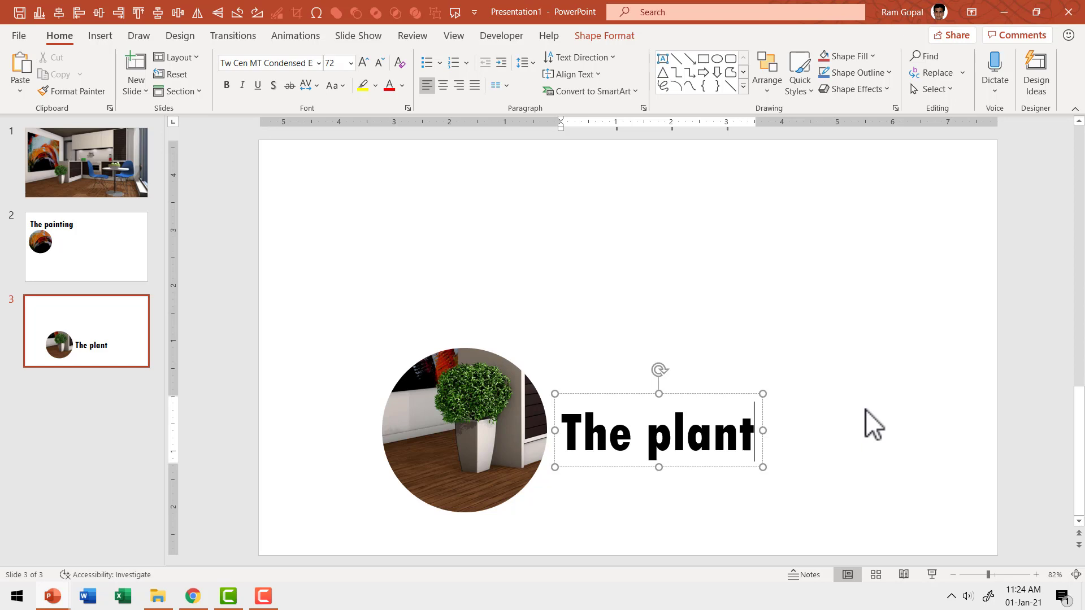
left_click(102, 337)
- Duplicate slide 3 as slide 4 and select its plant circle for cropping
right_click(102, 338)
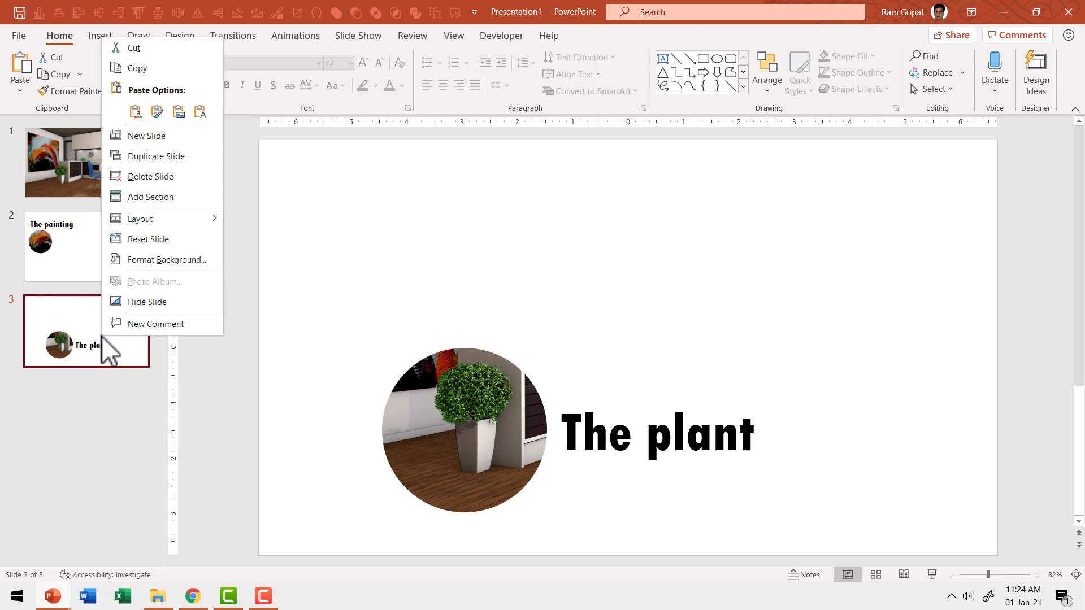
left_click(157, 155)
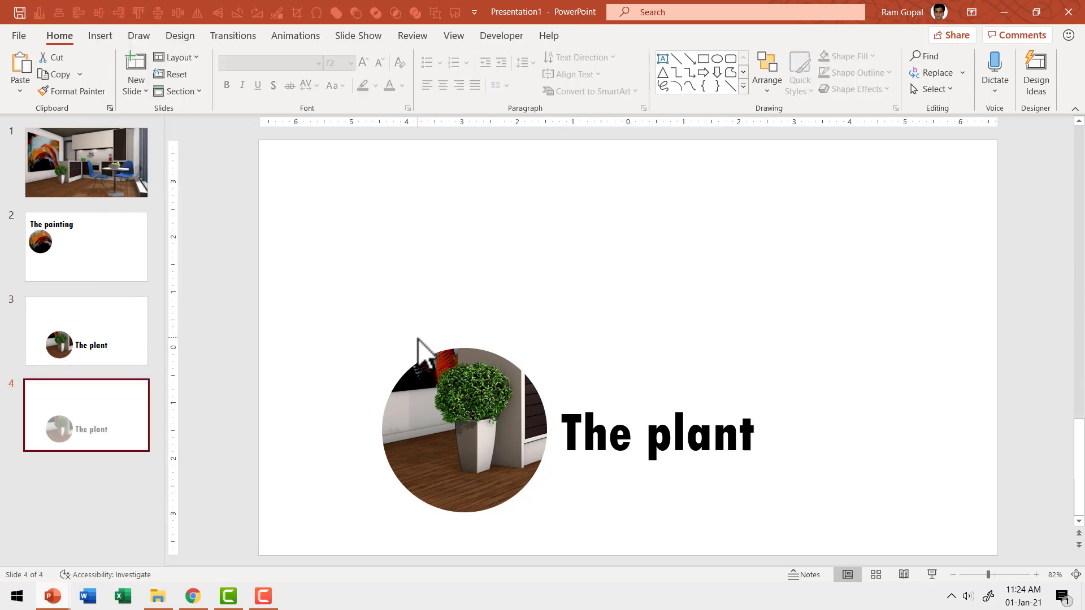
left_click(481, 395)
left_click(604, 37)
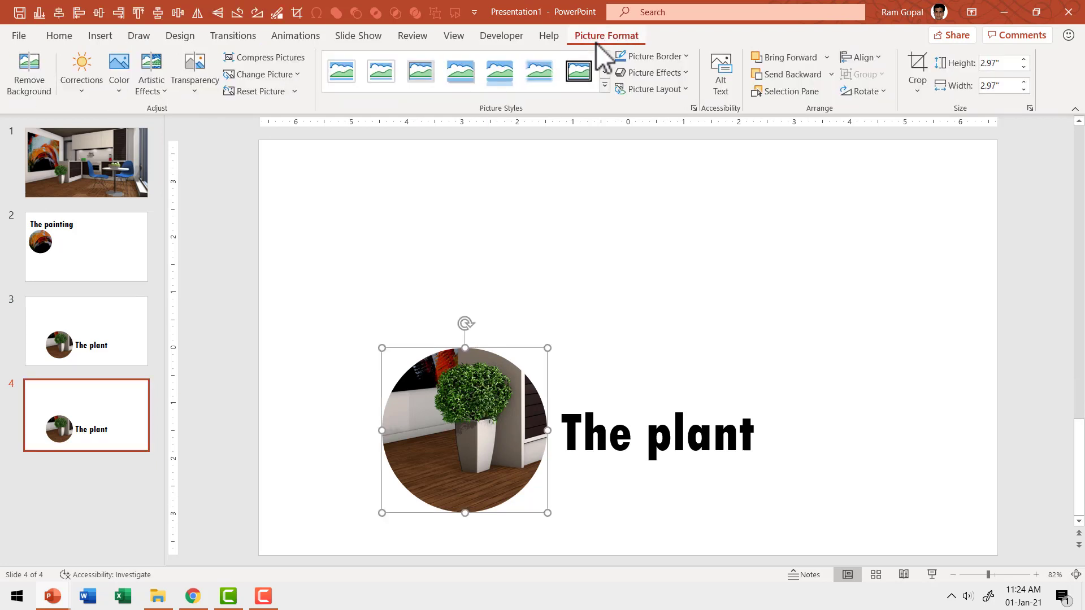
left_click(916, 63)
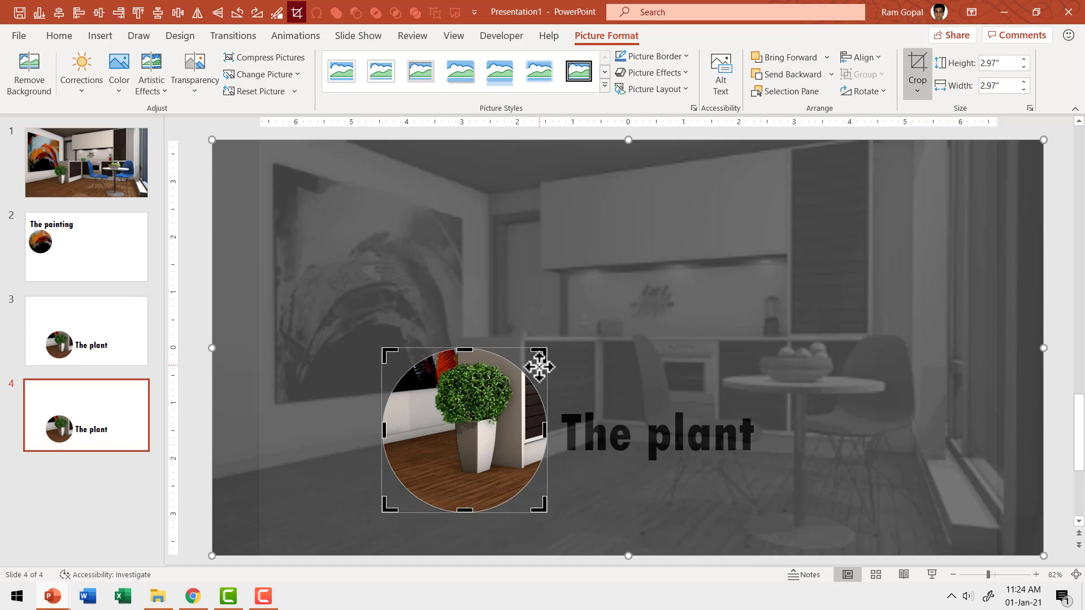
- Resize and shift the circular crop to 6.18" around the round table and blue chairs
left_click_drag(535, 359, 765, 303)
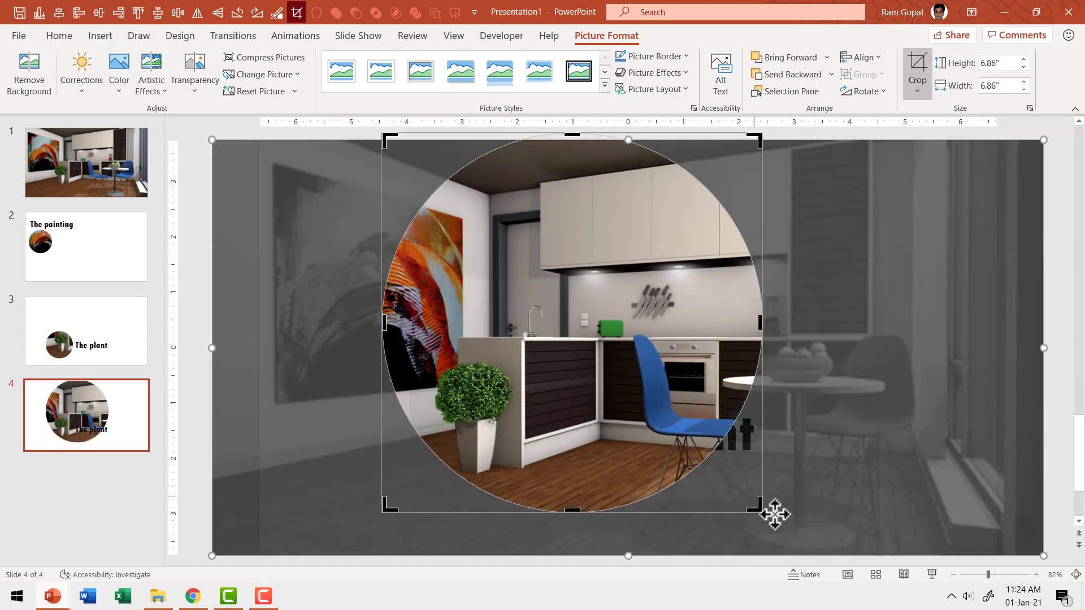
left_click_drag(763, 507, 874, 533)
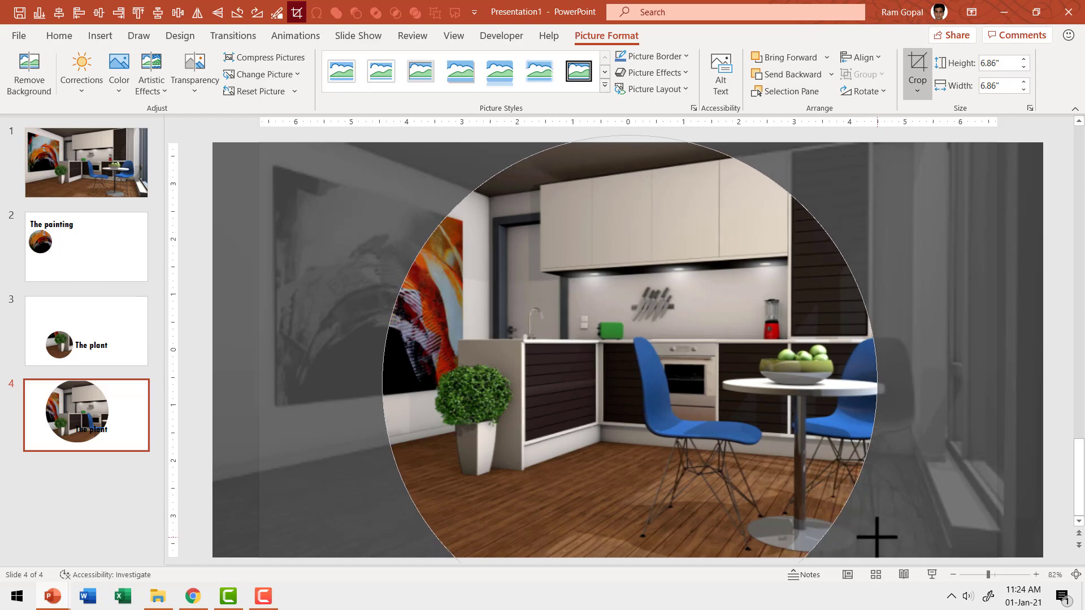
left_click_drag(383, 148, 691, 335)
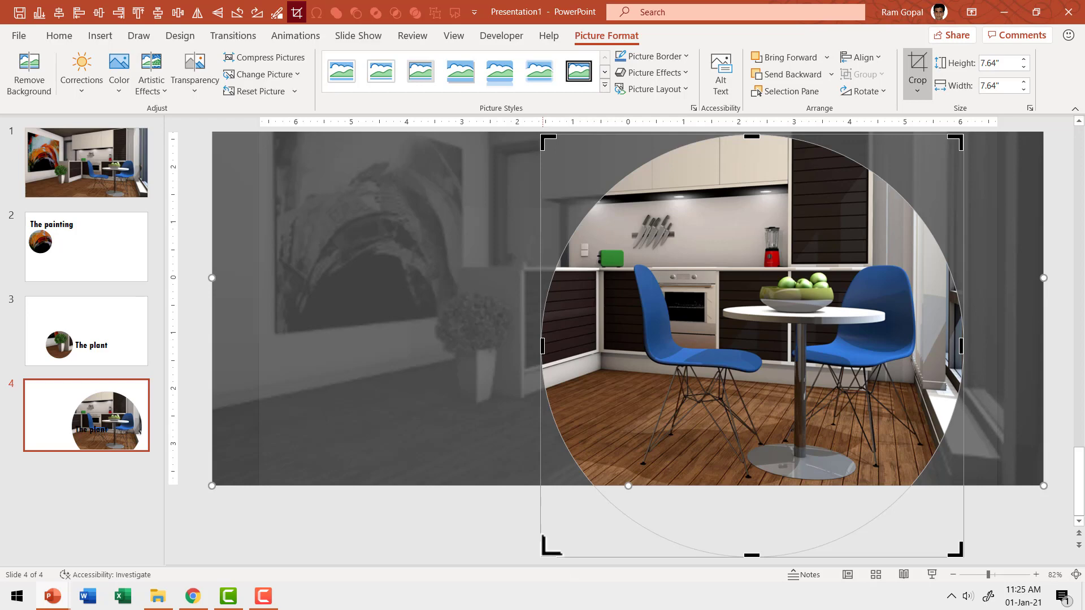
left_click_drag(551, 545, 686, 477)
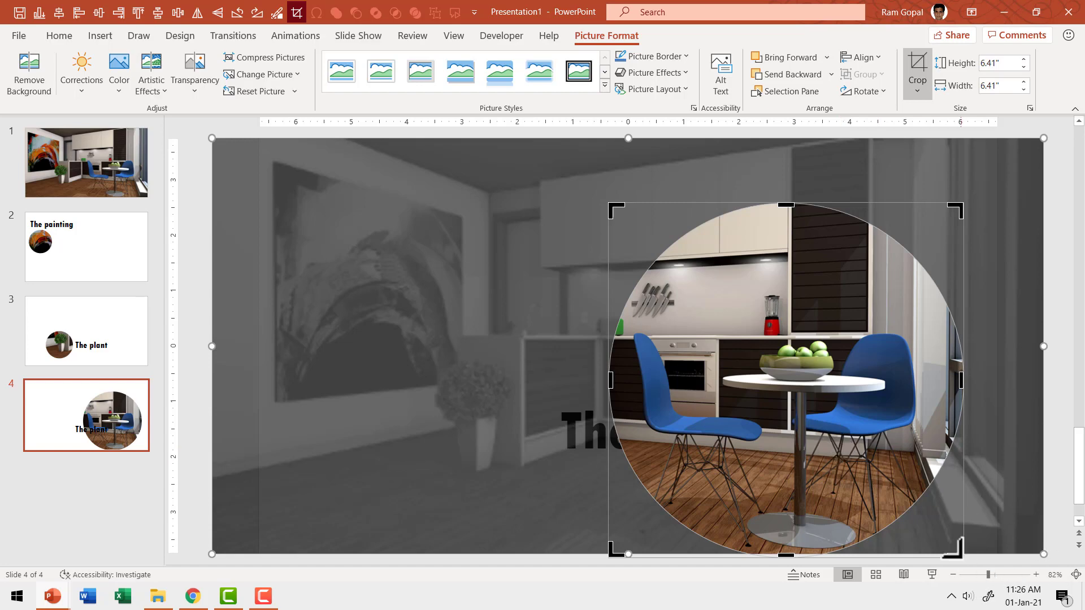
left_click_drag(959, 556, 942, 546)
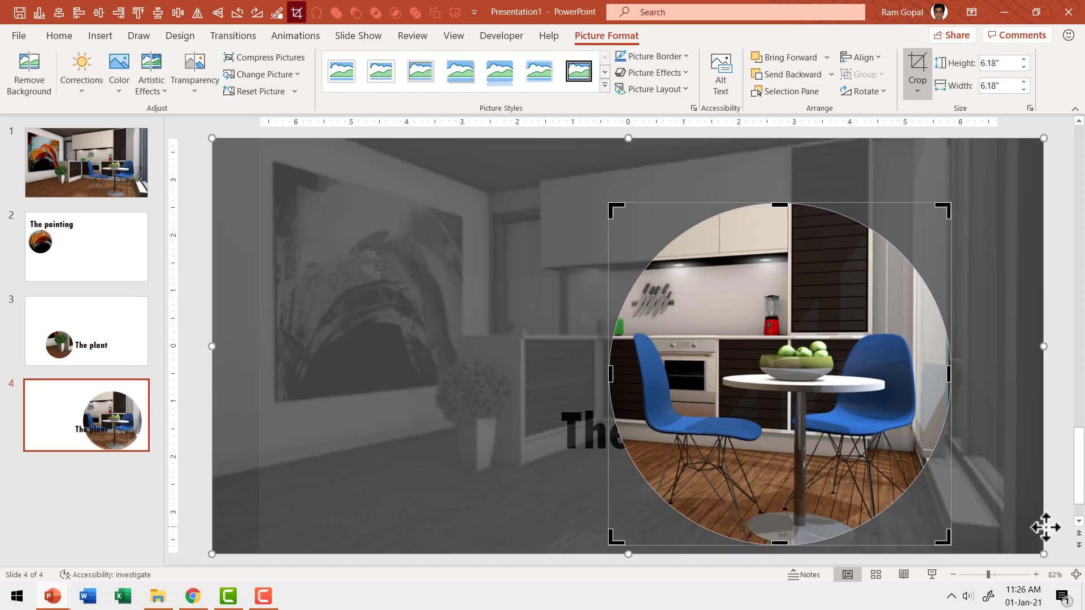
left_click(1061, 364)
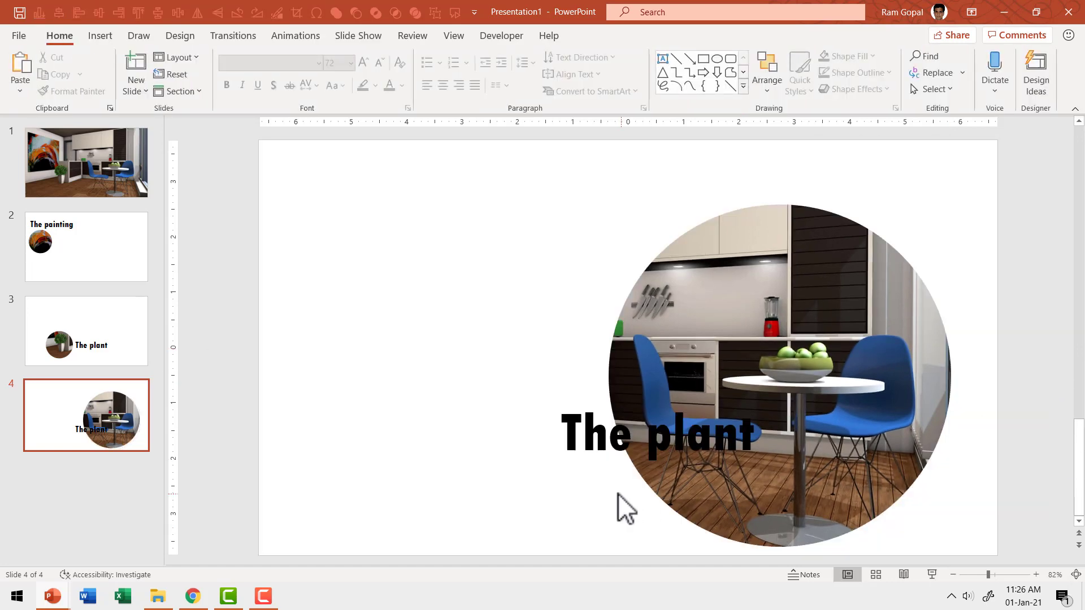
- Move slide 4's caption off the picture and retype it as 'The seating area'
left_click(603, 452)
left_click_drag(588, 394, 339, 334)
left_click_drag(342, 379, 600, 371)
type("The seati")
key("BackSpace")
type("ting area")
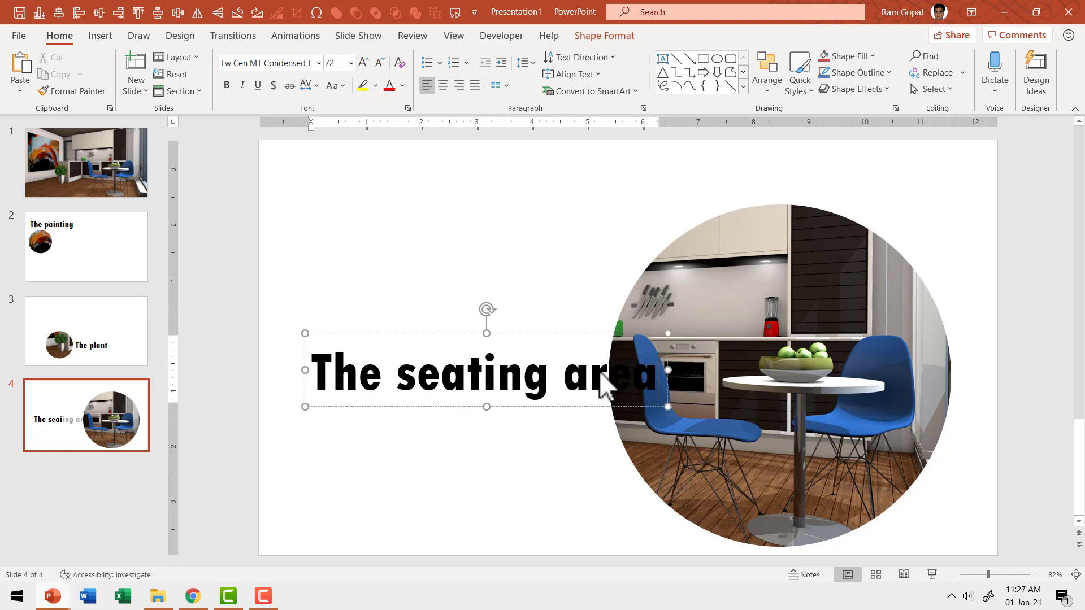
key("Escape")
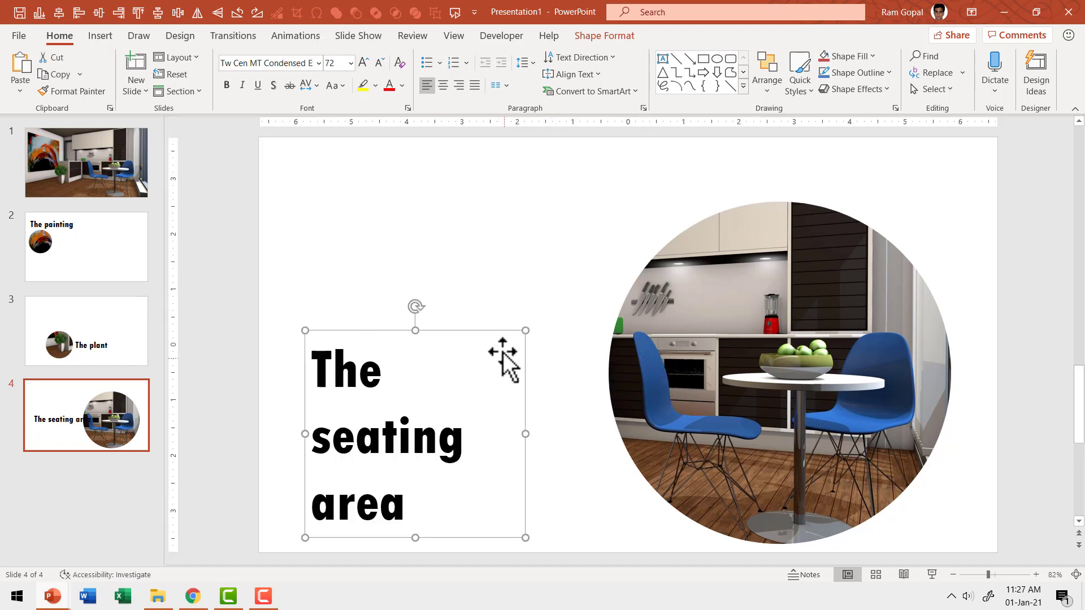
- Place the three-line caption left of the circle, then return to slide 1
left_click_drag(503, 360, 605, 261)
left_click(1004, 422)
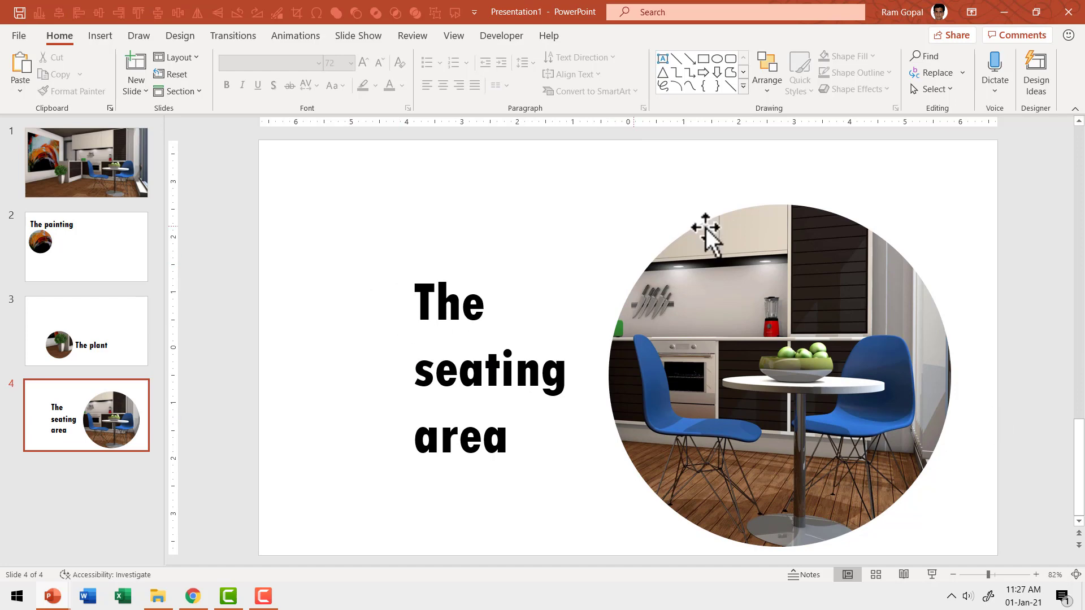
left_click(77, 169)
- Copy slide 1 and paste it after slide 4 as slide 5, keeping source formatting
right_click(76, 168)
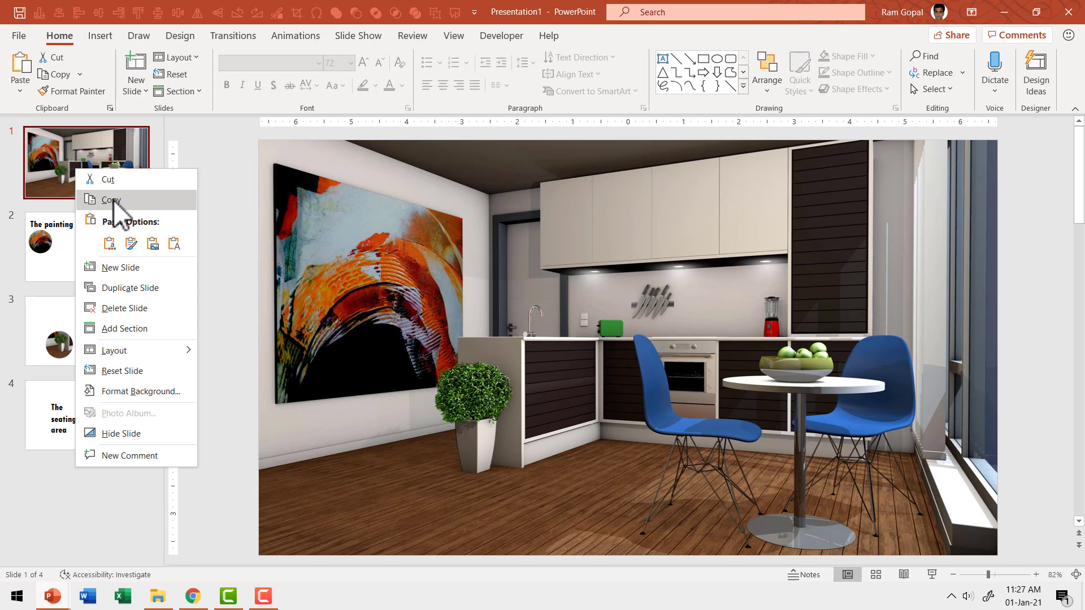
left_click(110, 201)
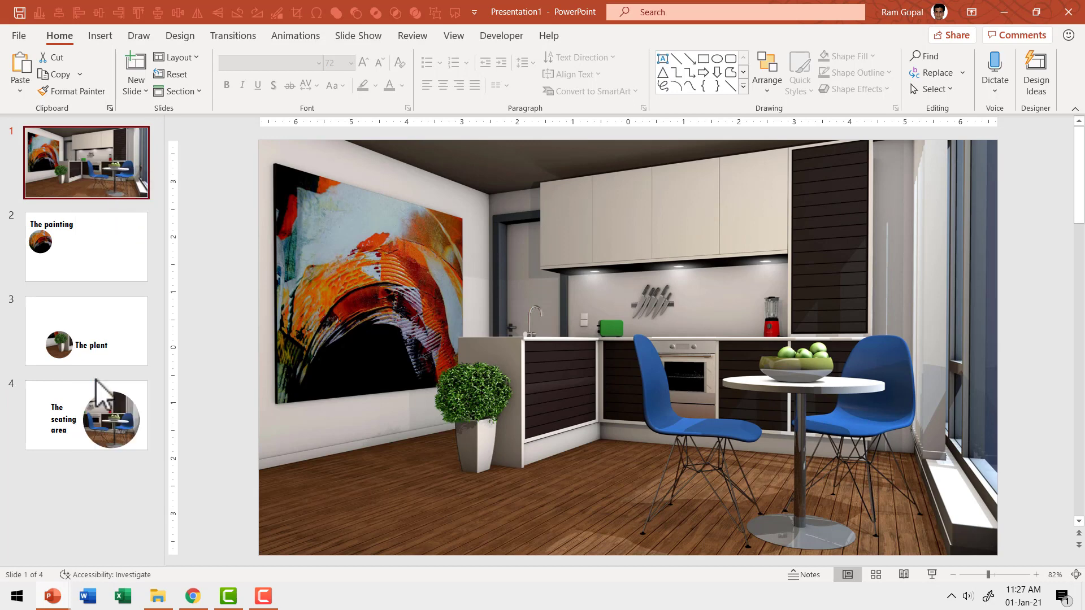
right_click(117, 469)
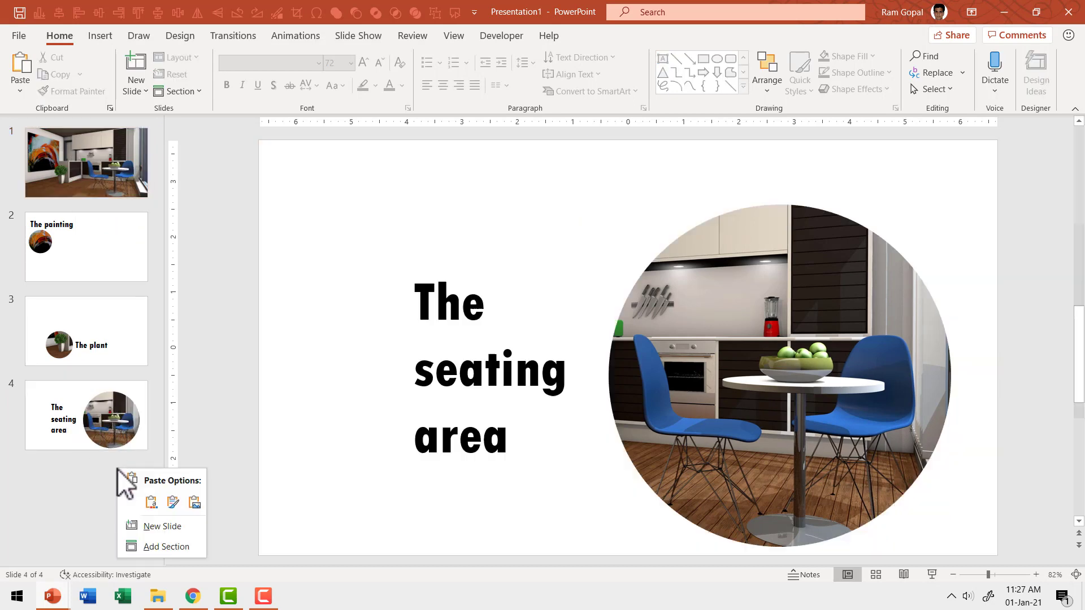
left_click(179, 501)
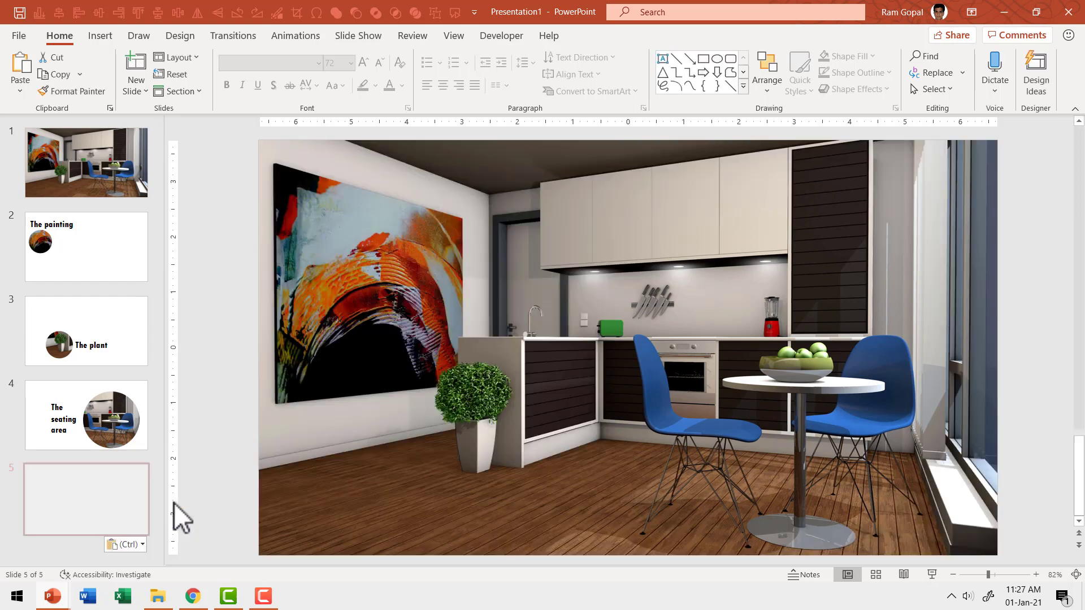
left_click(142, 410)
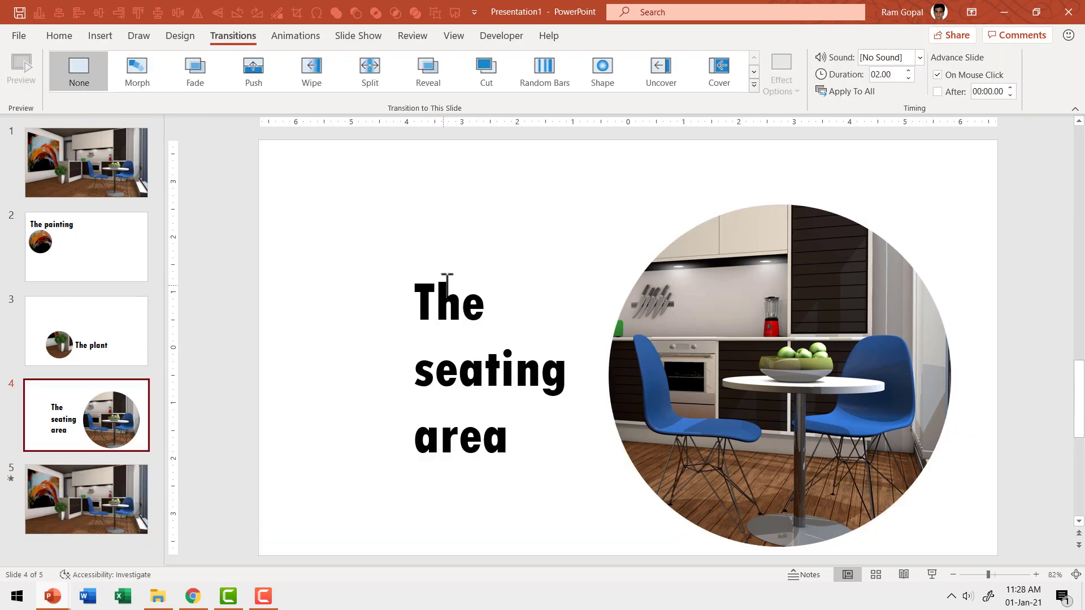
- Copy slide 4's caption onto slide 5 and change its text to 'The full picture'
left_click(446, 288)
left_click(467, 263)
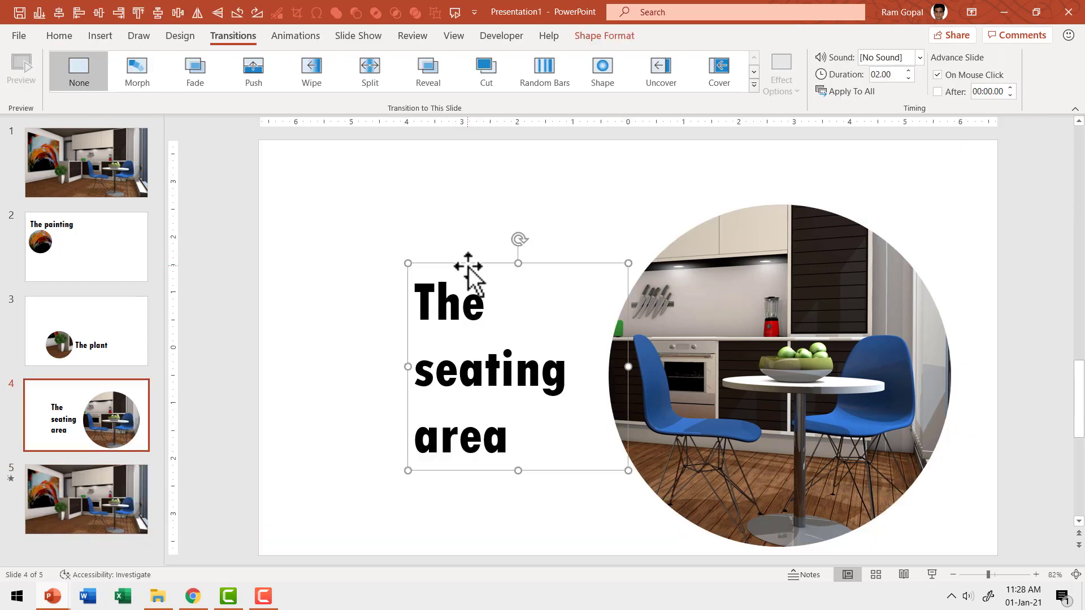
left_click(87, 489)
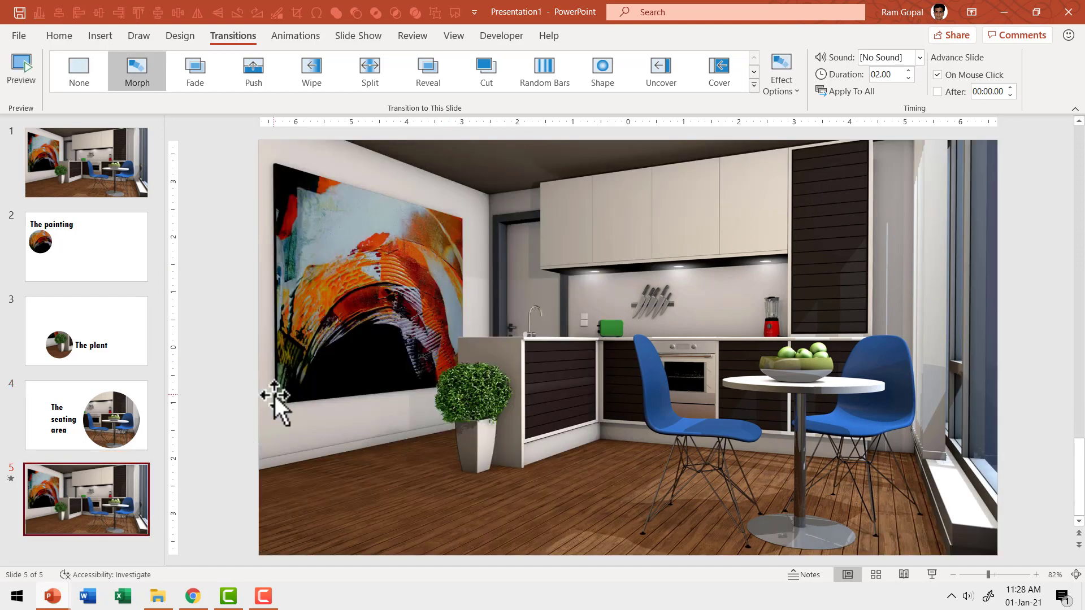
key("ctrl+v")
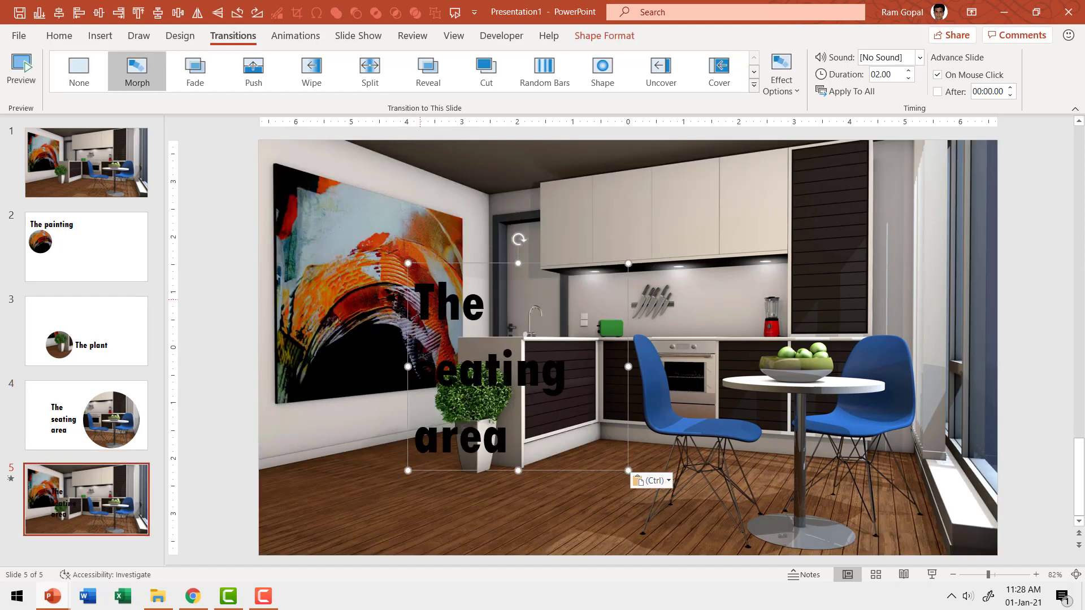
left_click_drag(421, 370, 682, 475)
type("f")
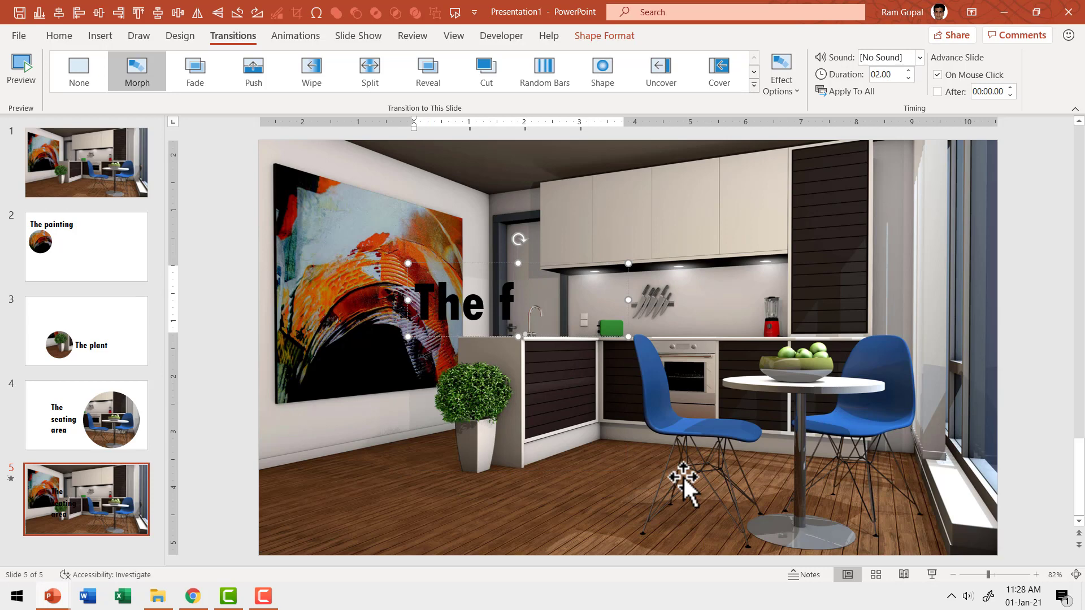
type("ull picture")
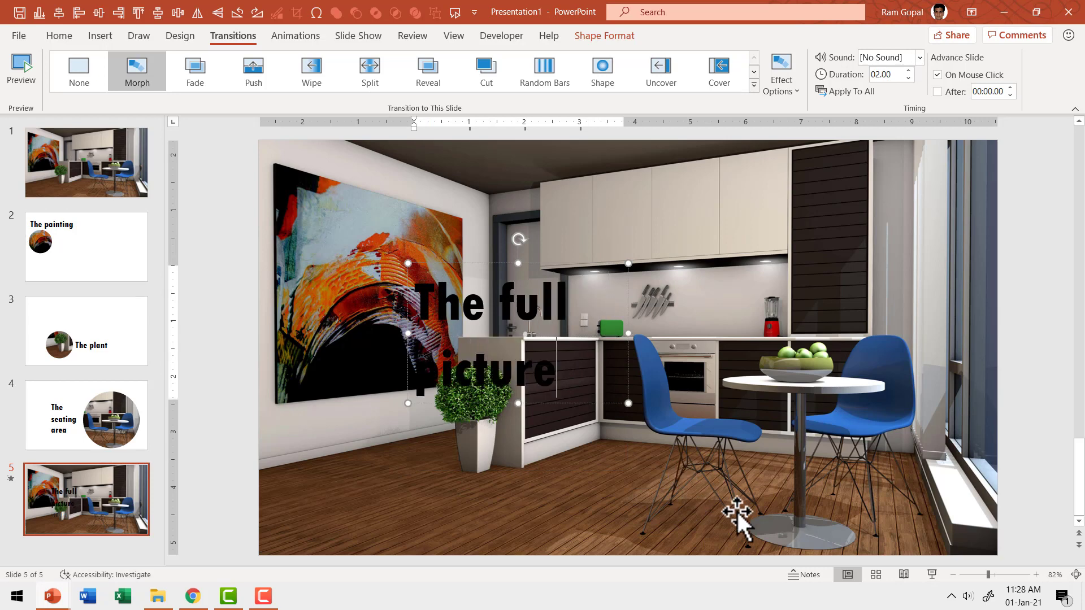
- Widen the title to one line, move it near the photo's top, and color it white
left_click_drag(628, 334, 807, 308)
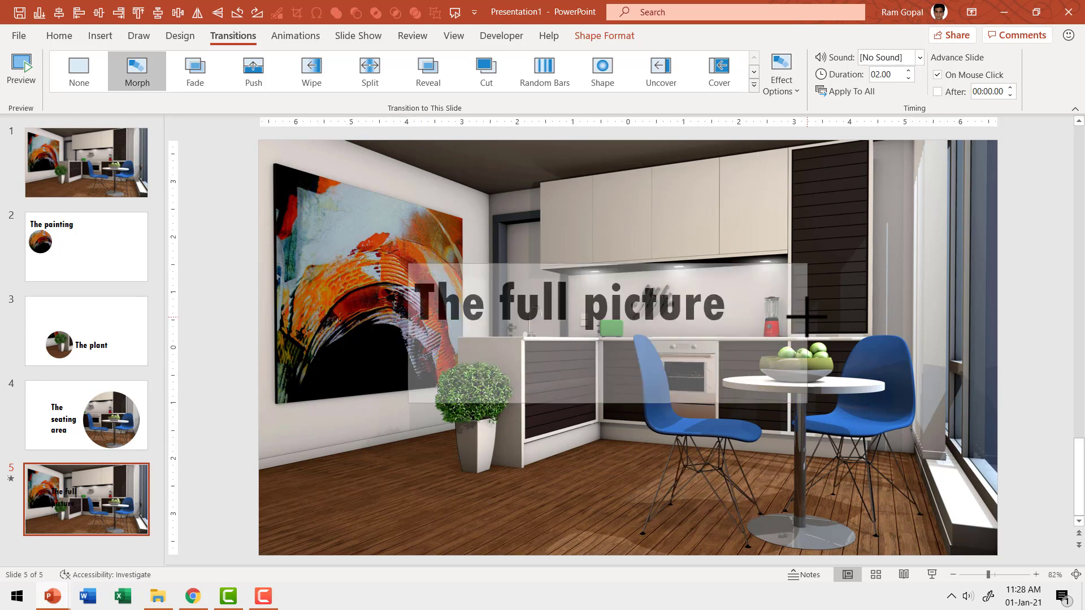
left_click_drag(740, 266, 613, 194)
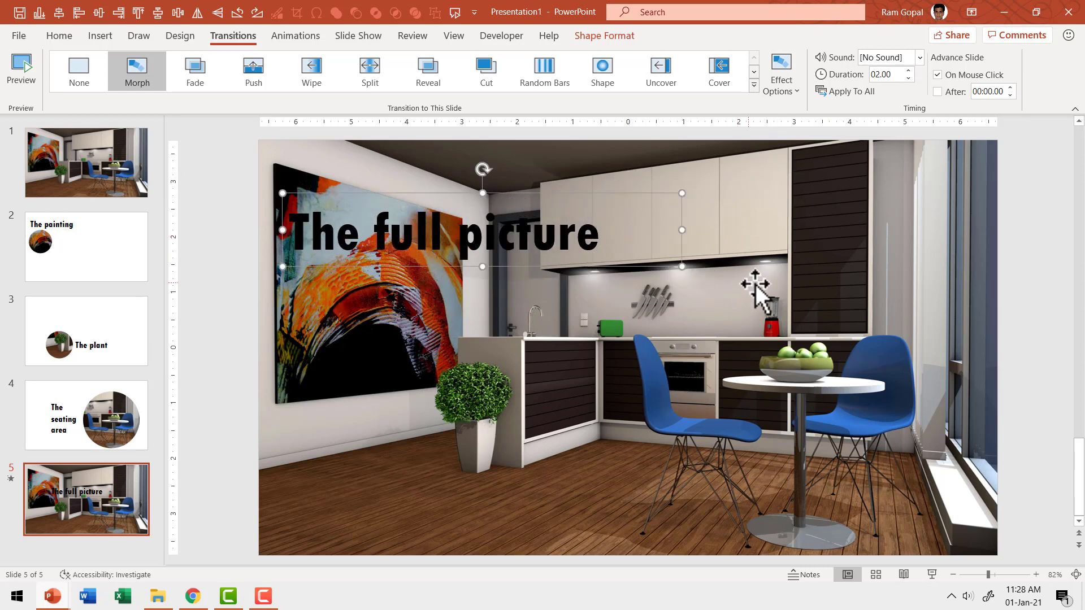
left_click(58, 36)
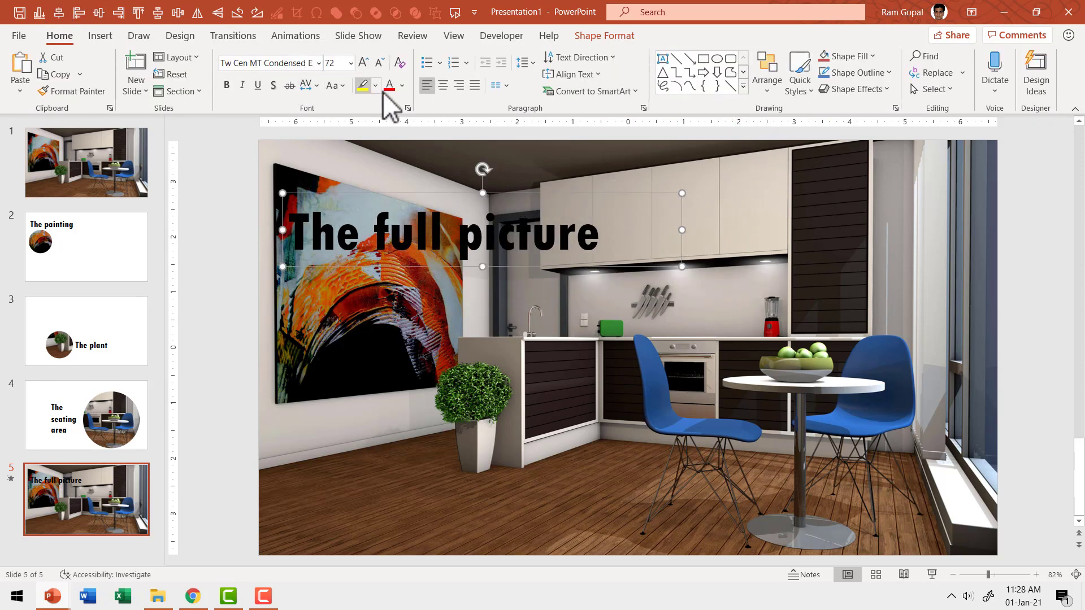
left_click(401, 87)
left_click(390, 124)
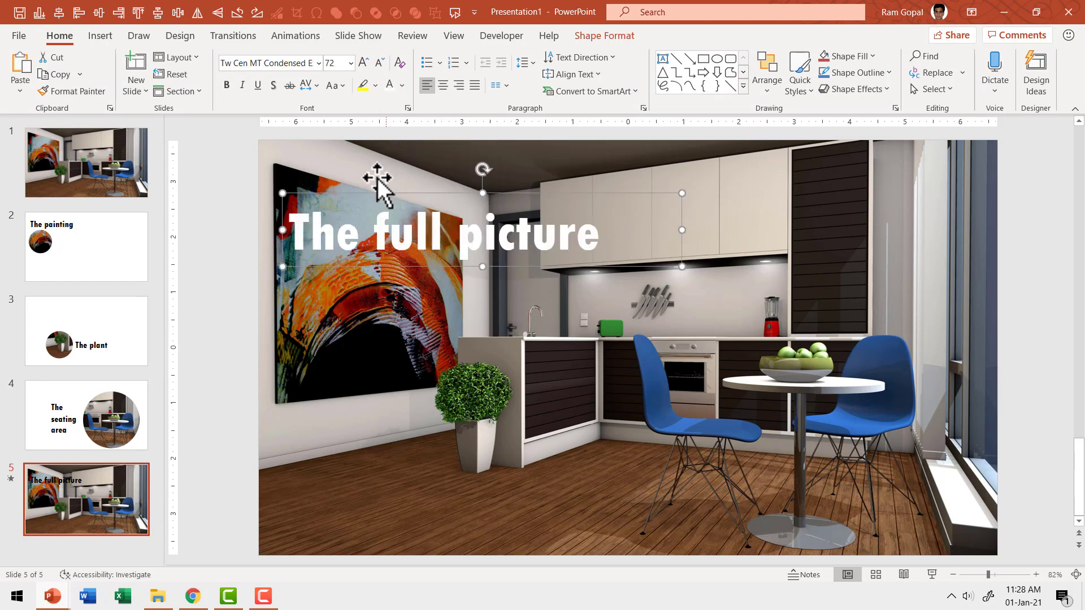